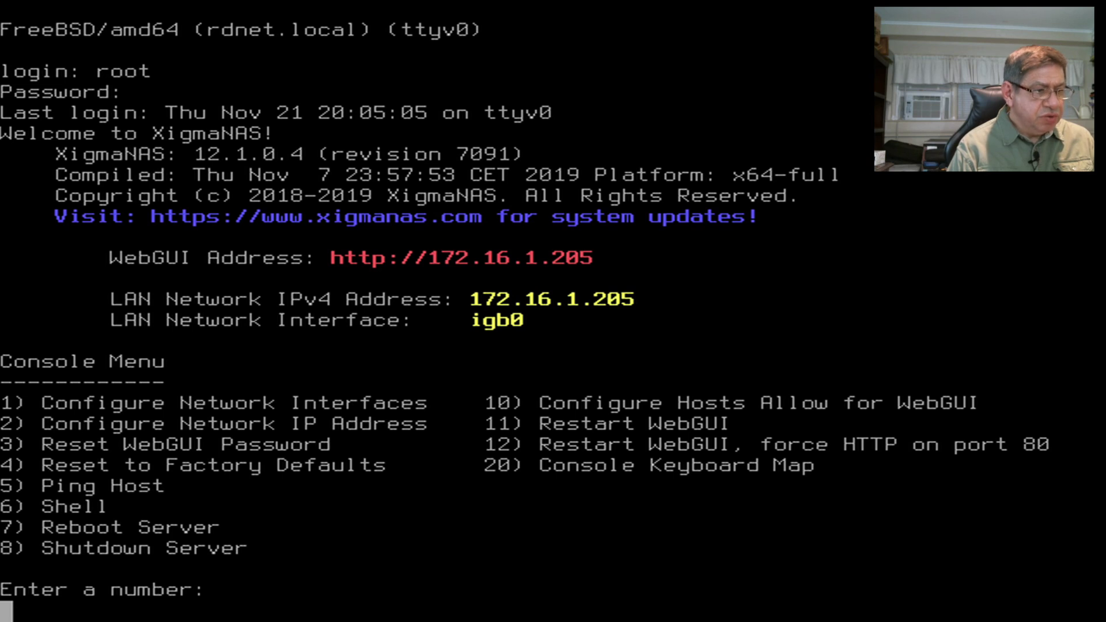
- Open a root shell from console menu option 6 and change into /dev/zvol
{"action": "type", "text": "6"}
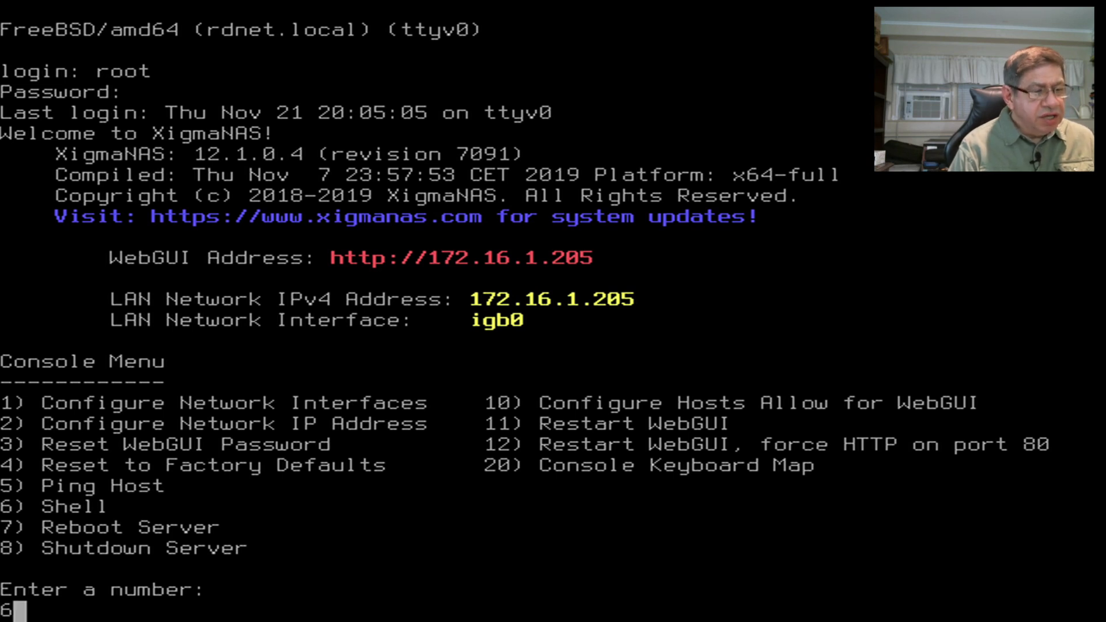
{"action": "key", "text": "Return"}
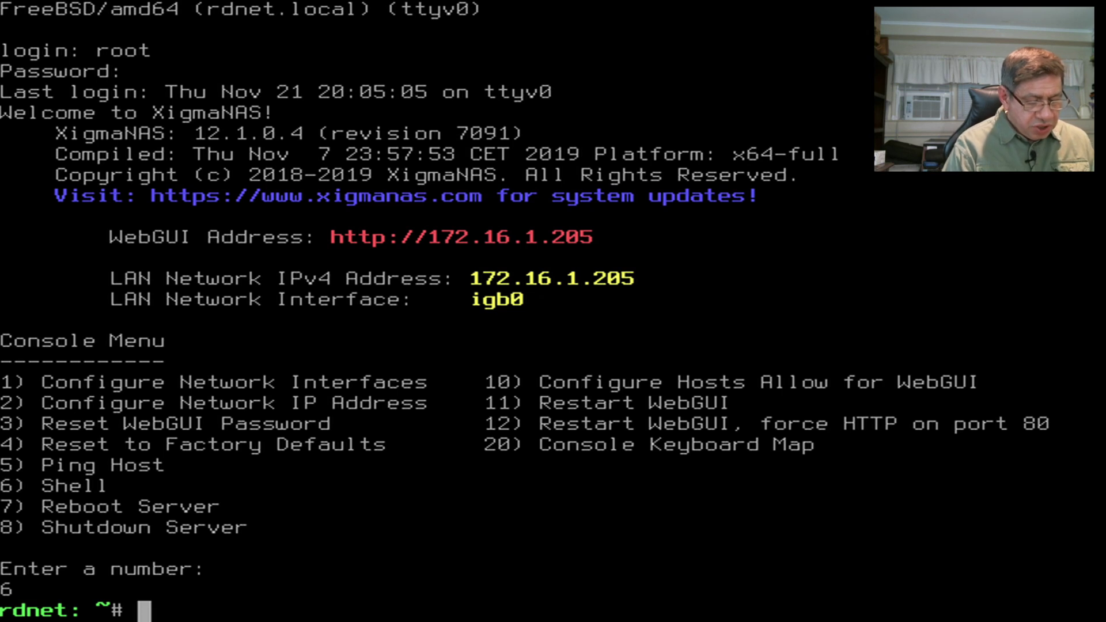
{"action": "type", "text": "cd /"}
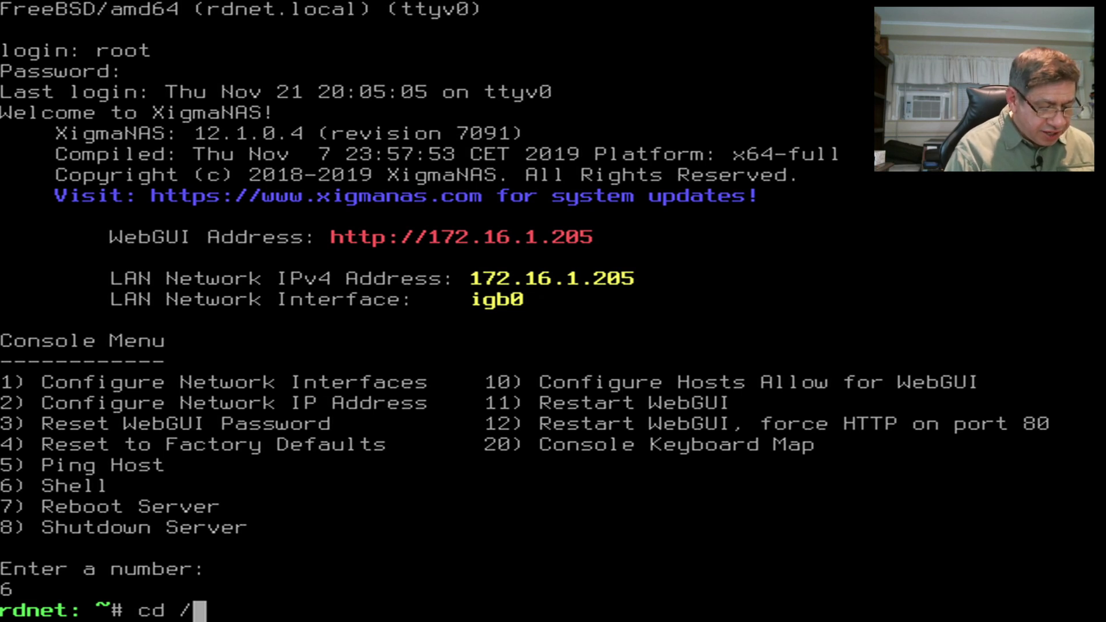
{"action": "type", "text": "dev/zvol"}
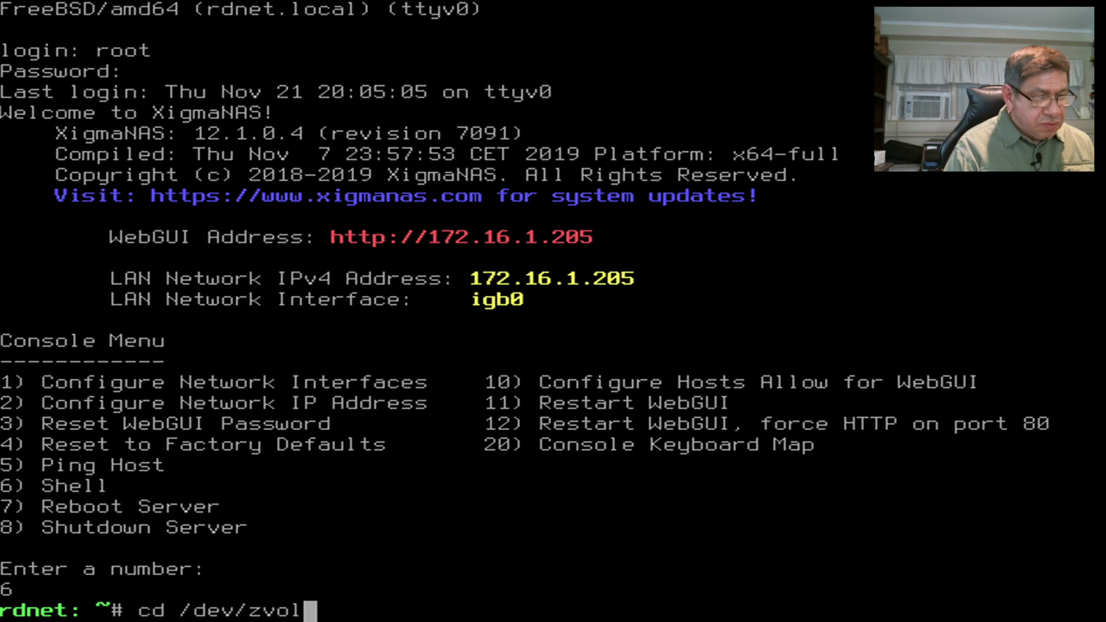
{"action": "key", "text": "Return"}
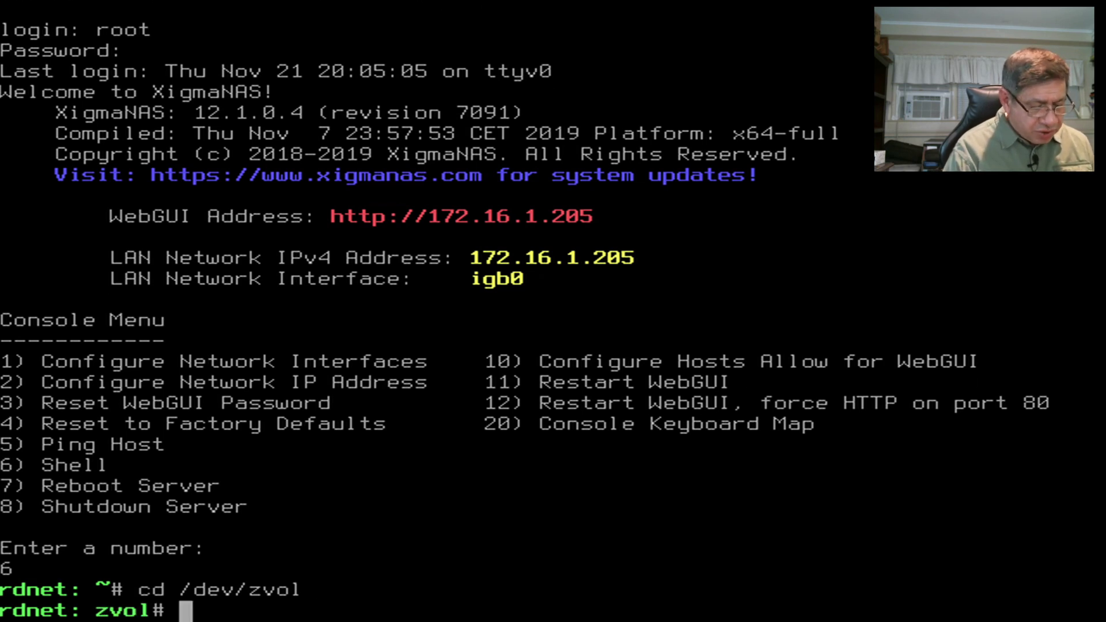
- List /dev/zvol with ls and ls -l, then enter the RDpool folder
{"action": "type", "text": "ls"}
{"action": "key", "text": "Return"}
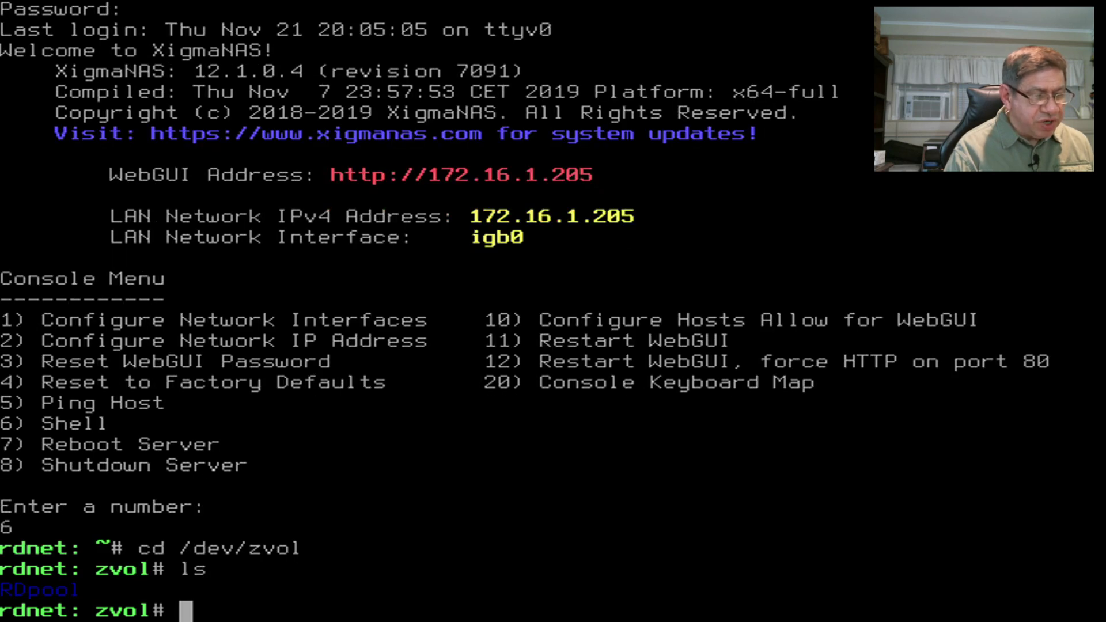
{"action": "type", "text": "ls -l"}
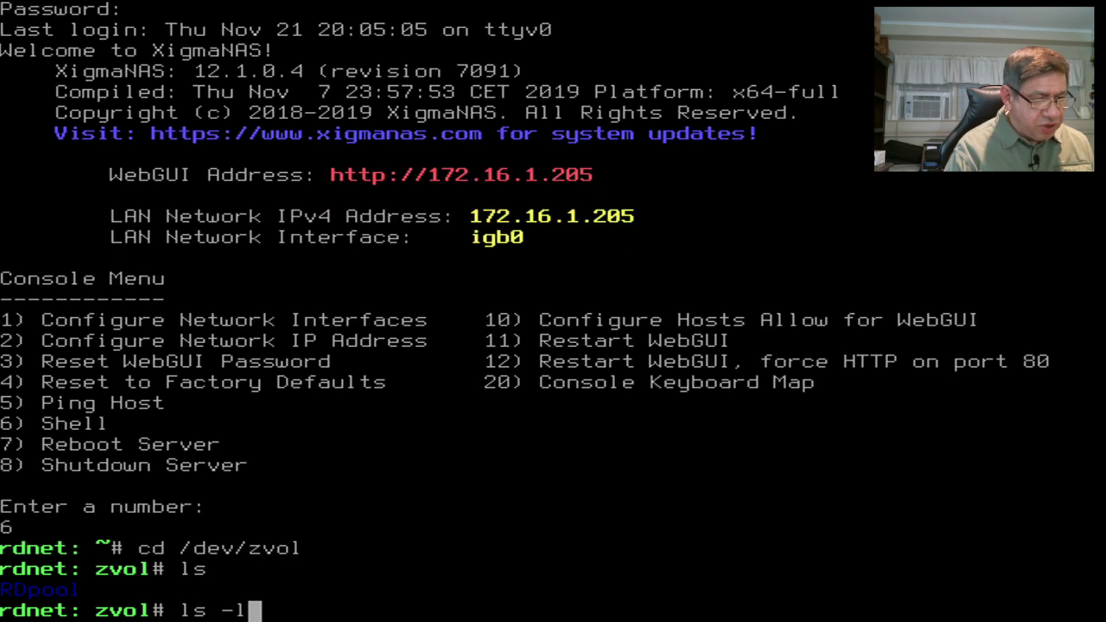
{"action": "key", "text": "Return"}
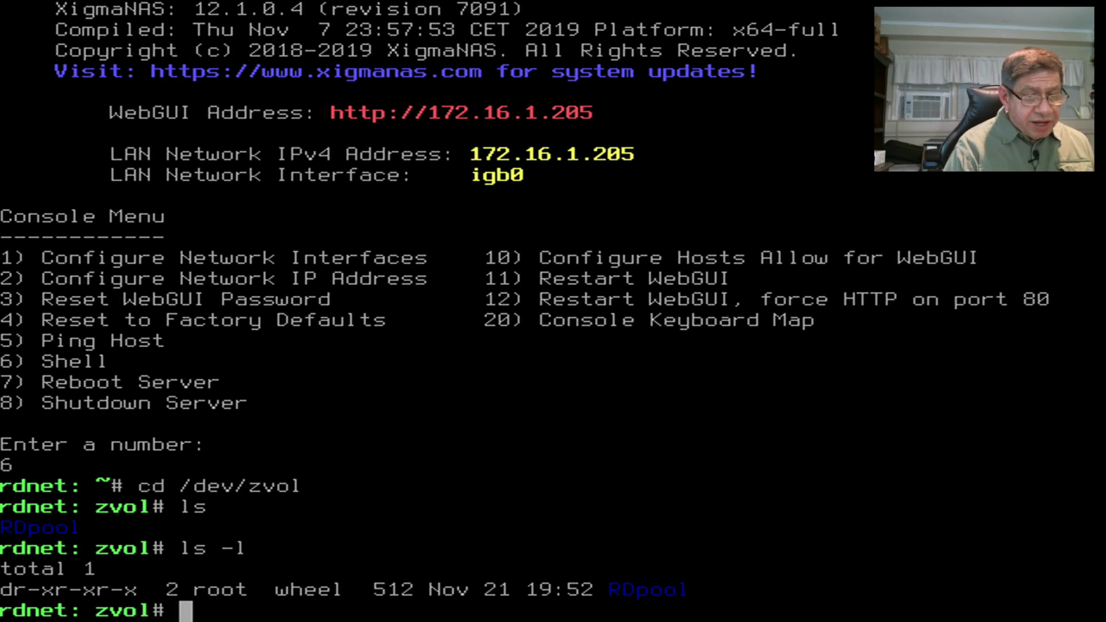
{"action": "type", "text": "cd R"}
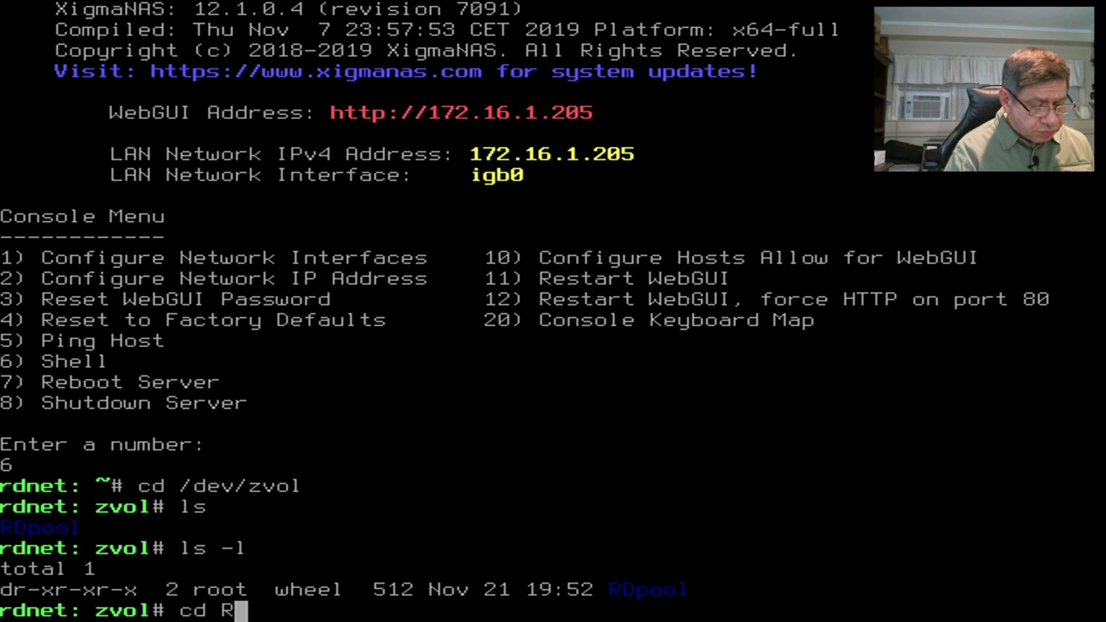
{"action": "type", "text": "Dpool"}
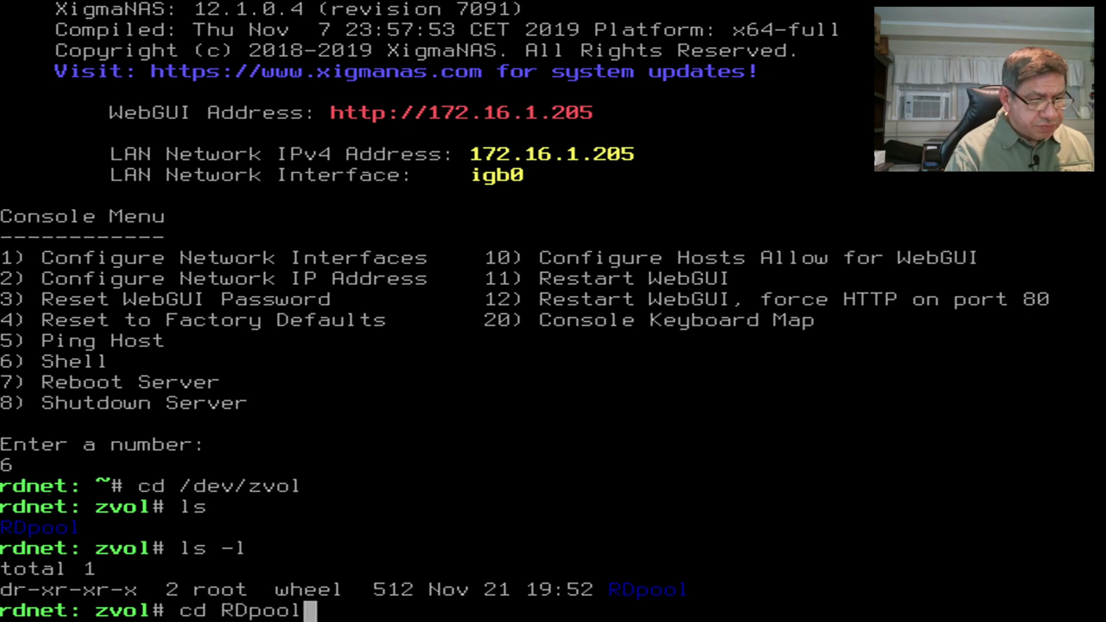
{"action": "key", "text": "Return"}
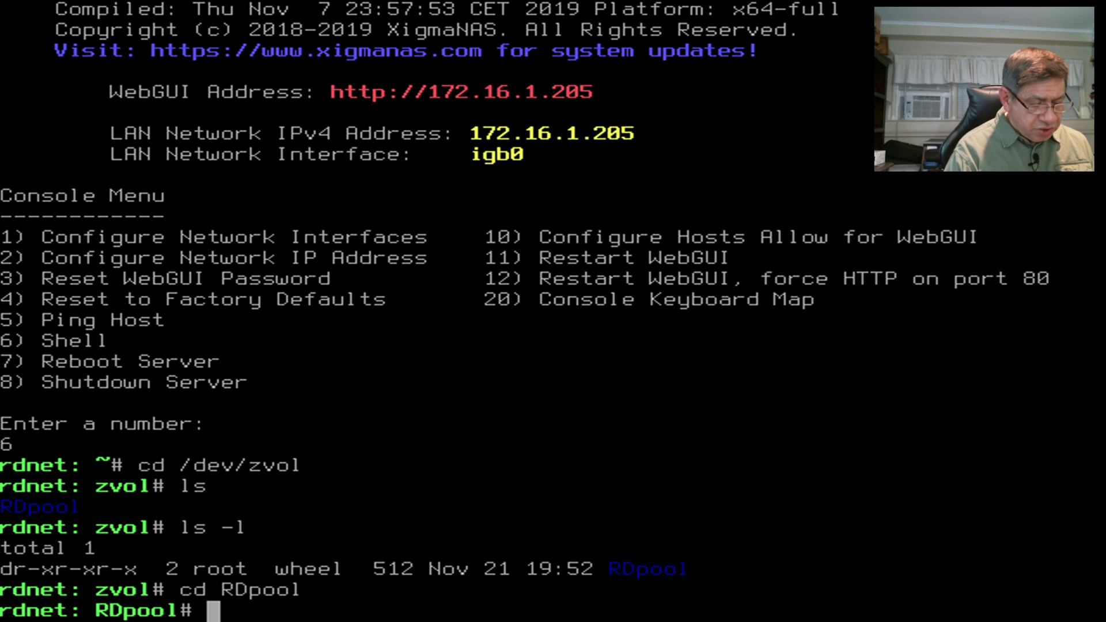
- List RDpool's volumes, then run gpart create -s gpt on /dev/zvol/RDpool/samba4
{"action": "type", "text": "ls -l"}
{"action": "key", "text": "Return"}
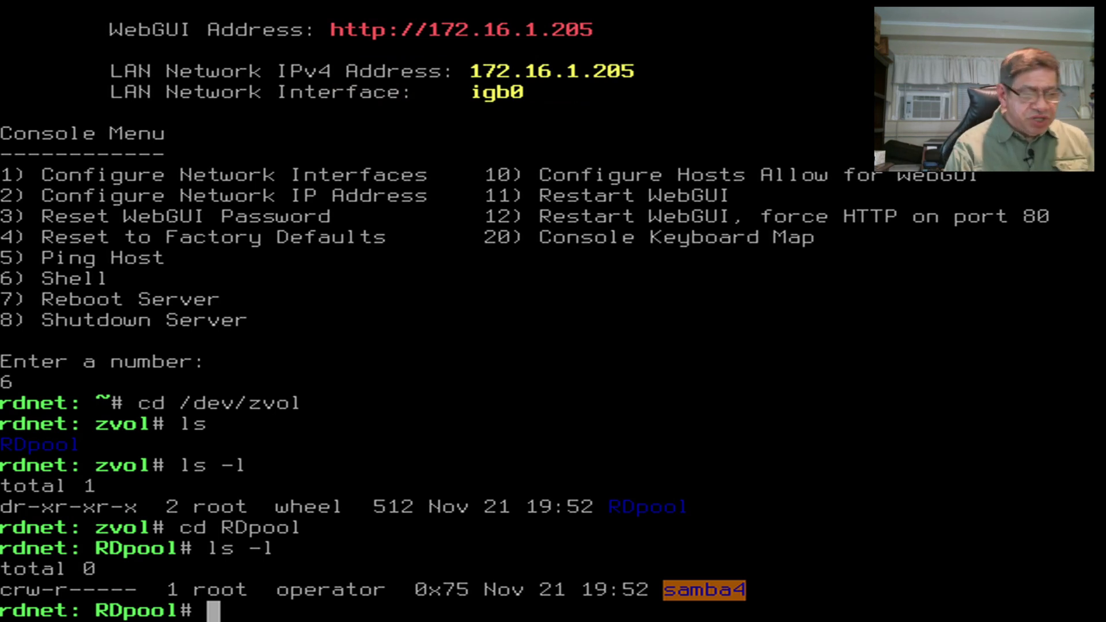
{"action": "type", "text": "g"}
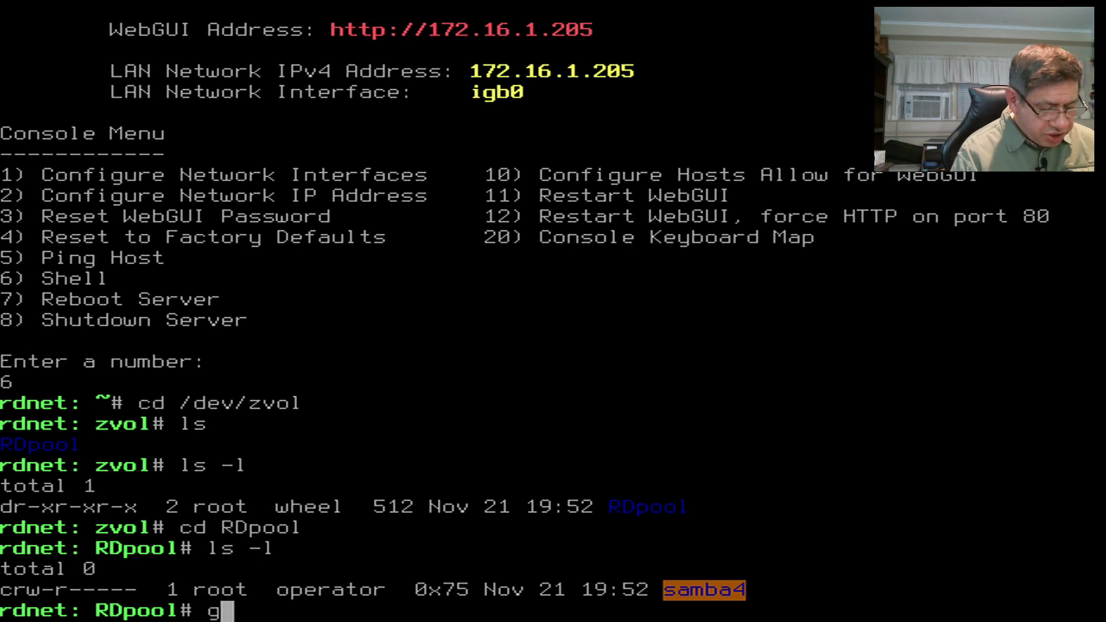
{"action": "type", "text": "part"}
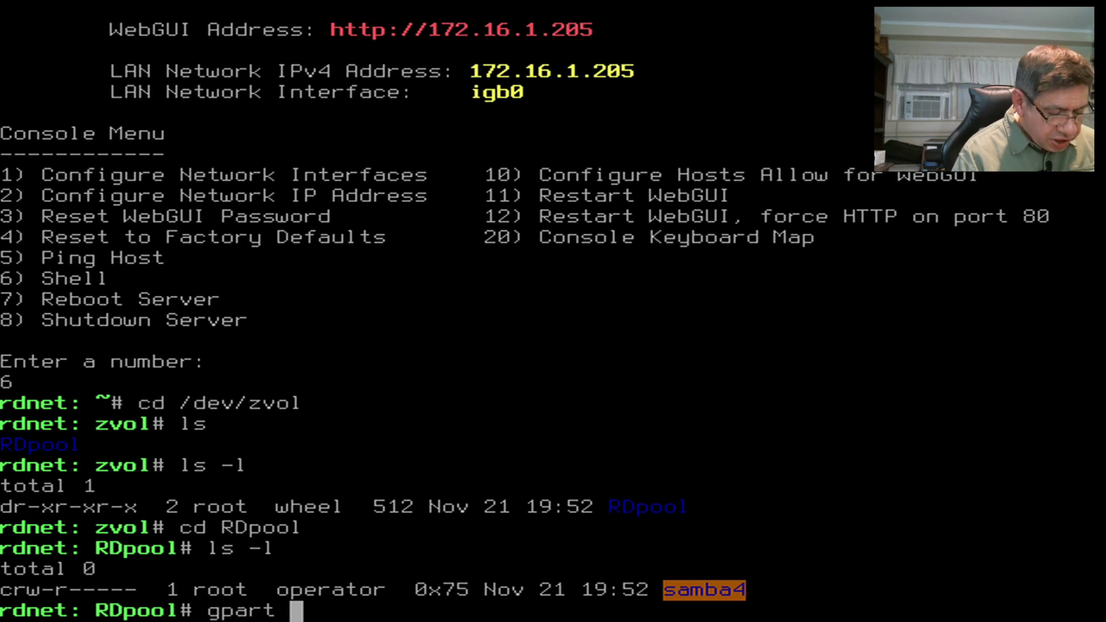
{"action": "type", "text": " create"}
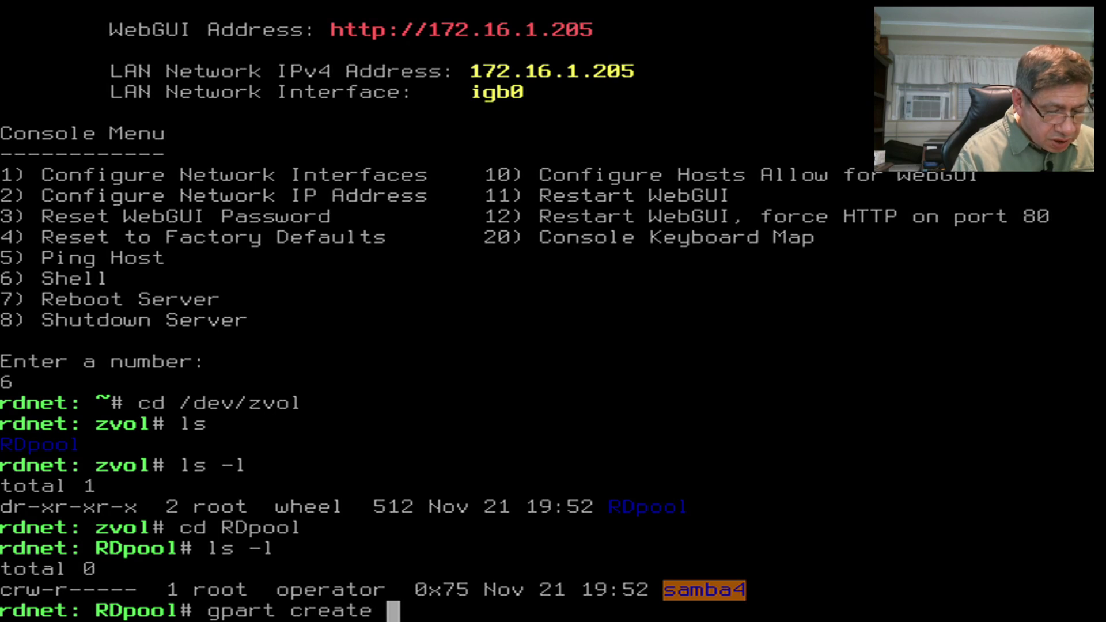
{"action": "type", "text": "-"}
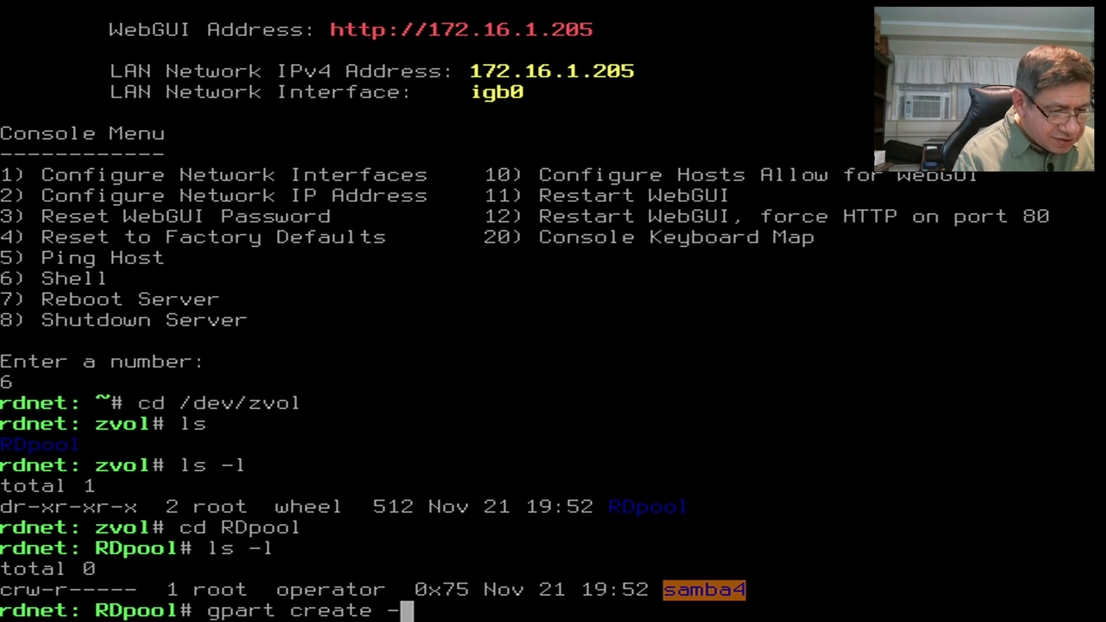
{"action": "type", "text": "s"}
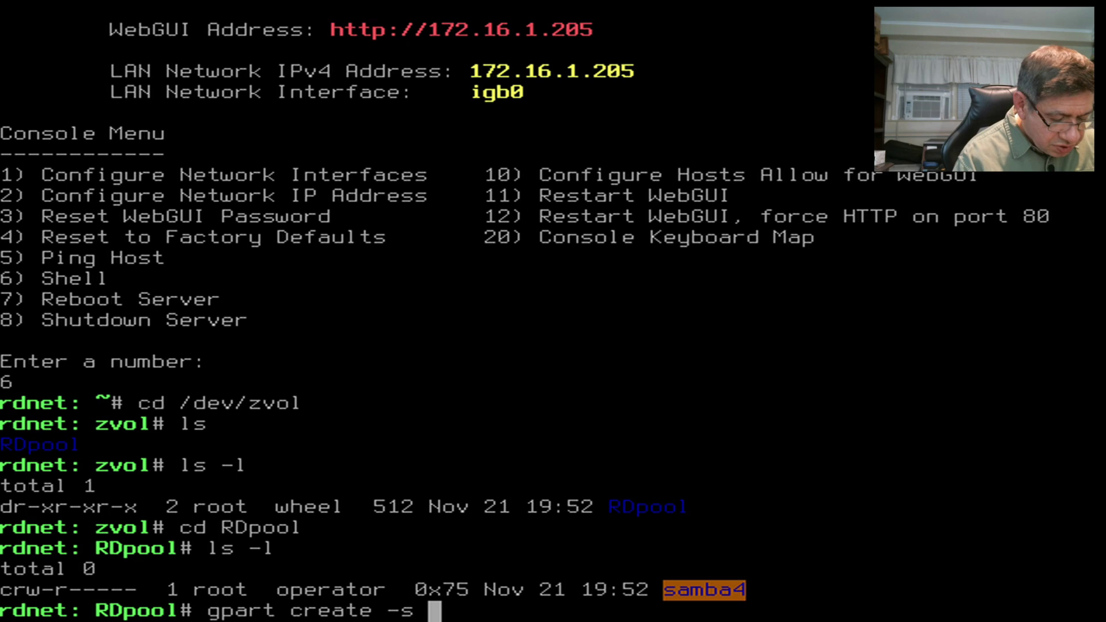
{"action": "type", "text": " gpt"}
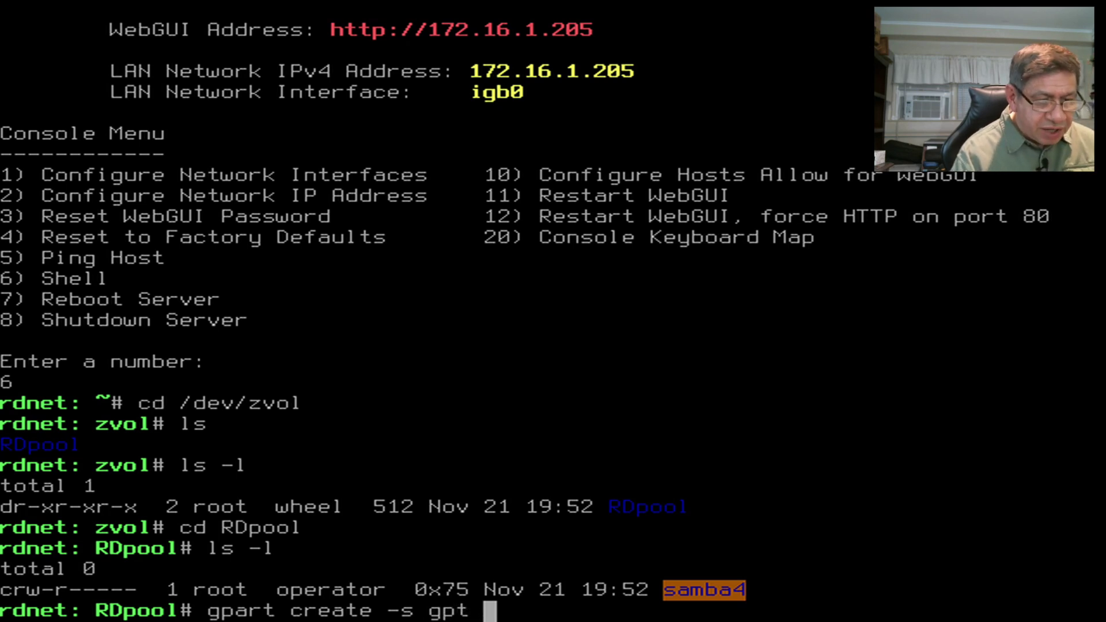
{"action": "type", "text": " /"}
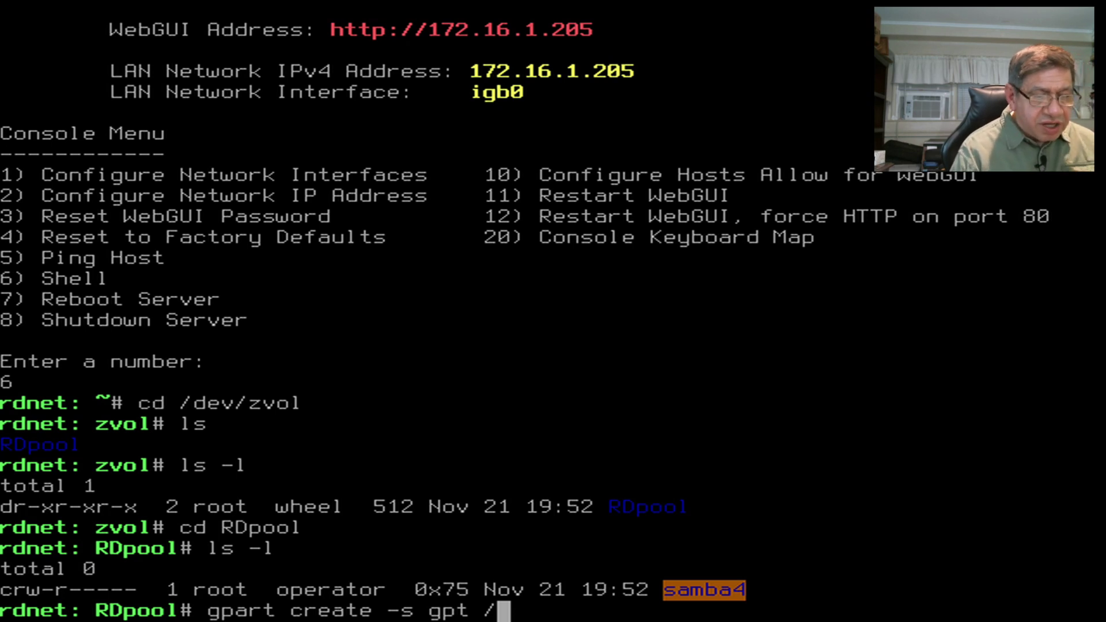
{"action": "type", "text": "dev/"}
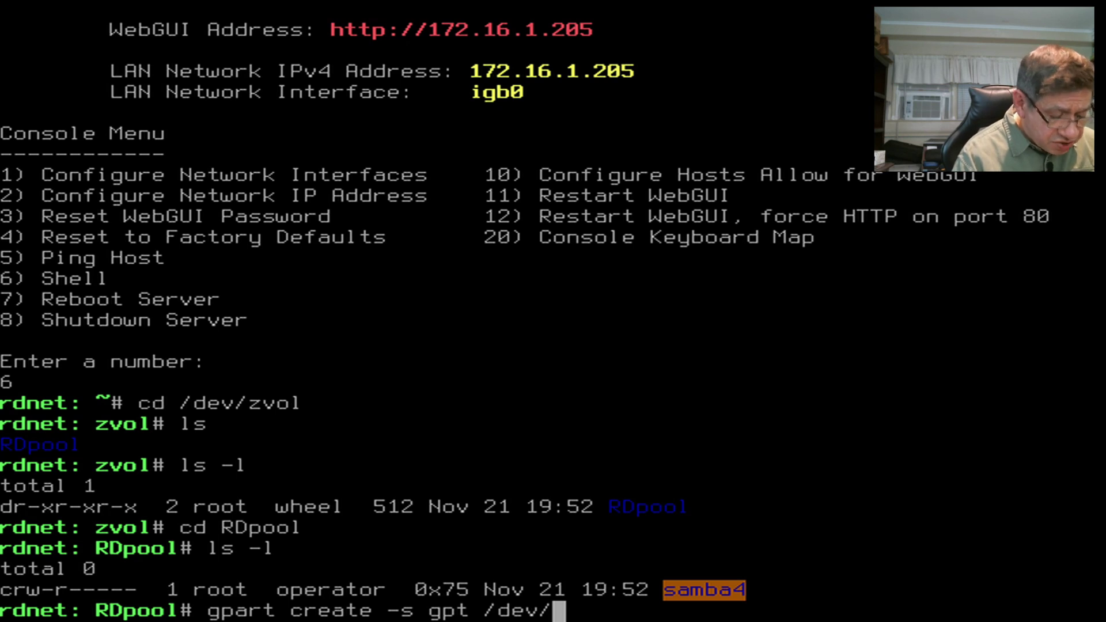
{"action": "type", "text": "zvo"}
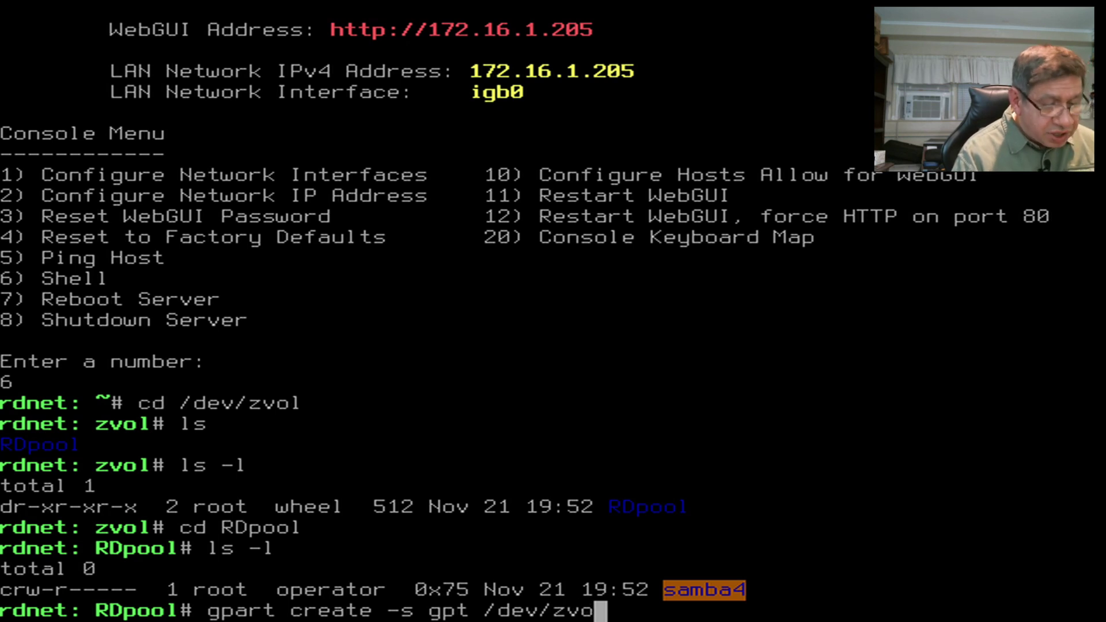
{"action": "type", "text": "l/"}
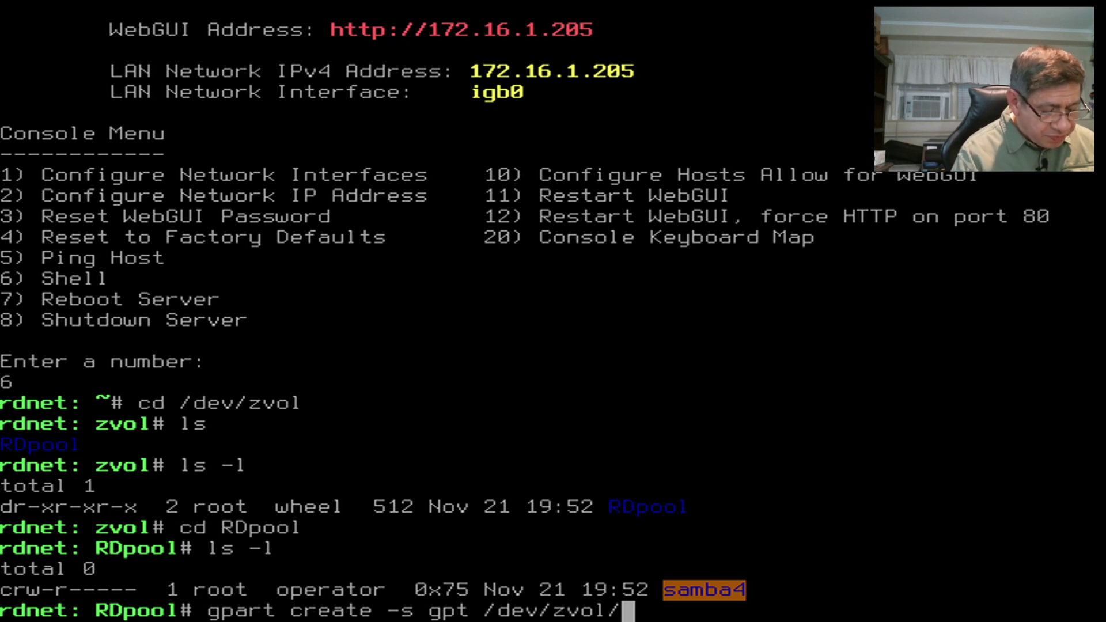
{"action": "type", "text": "RDpool"}
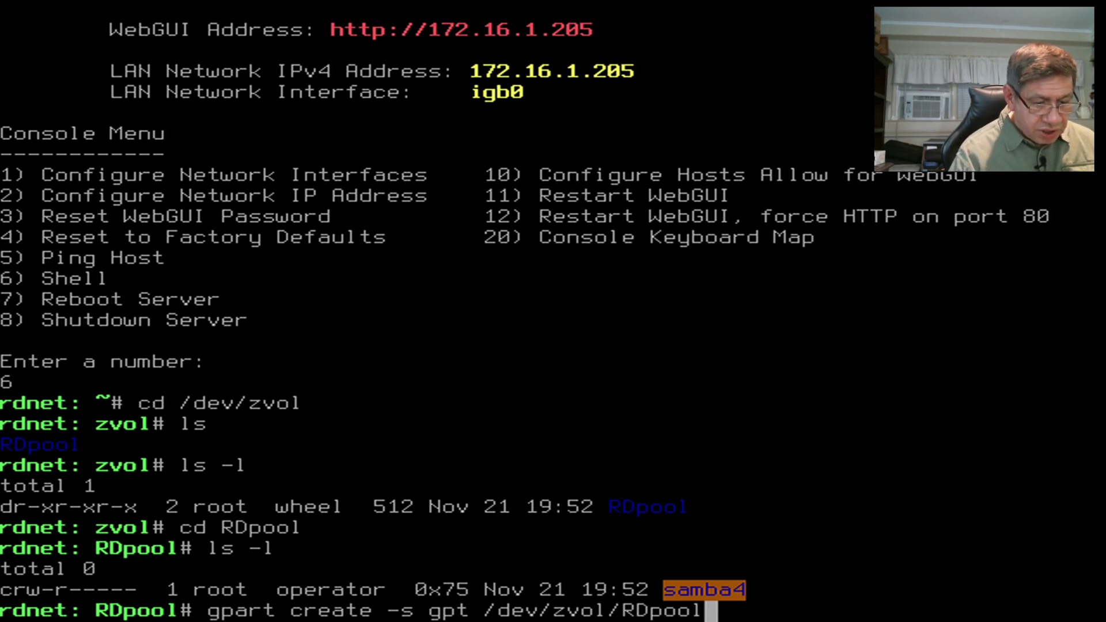
{"action": "type", "text": "/"}
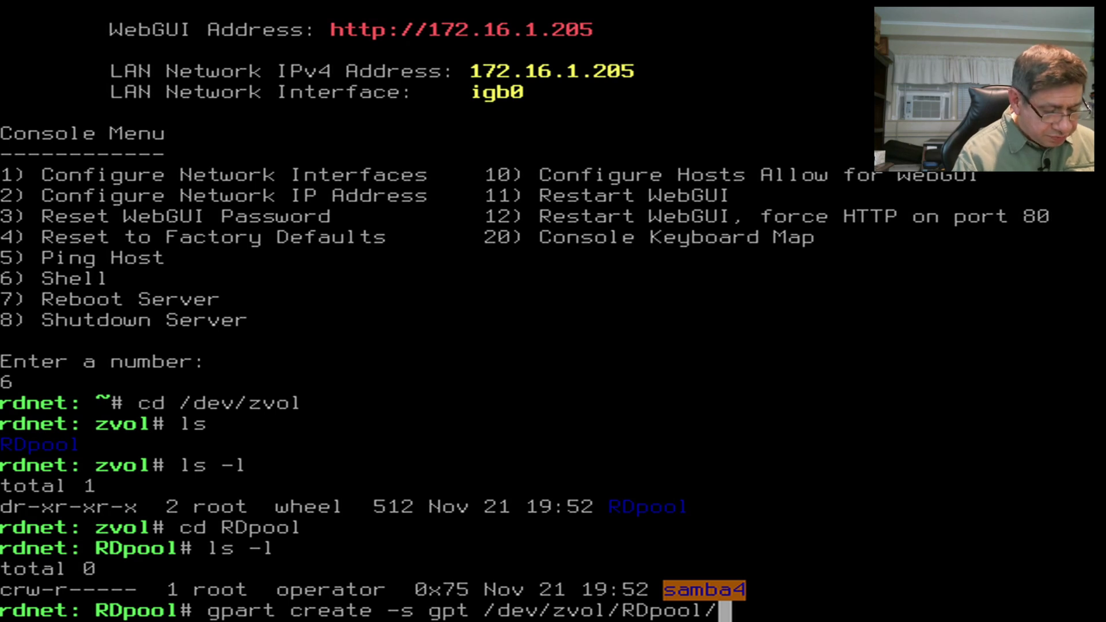
{"action": "type", "text": "samba"}
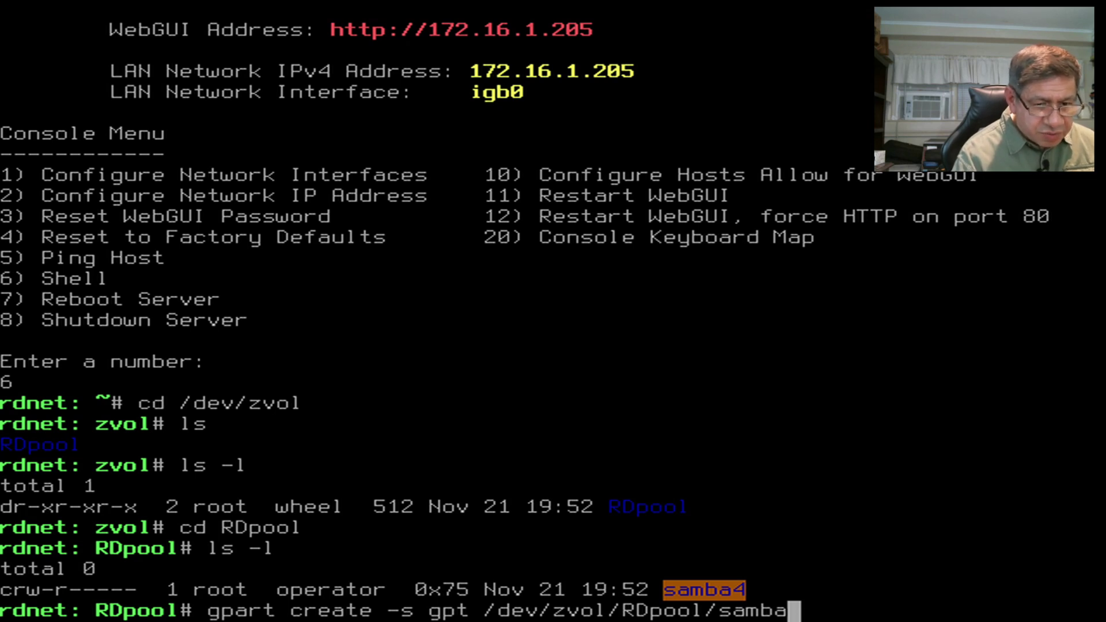
{"action": "type", "text": "4"}
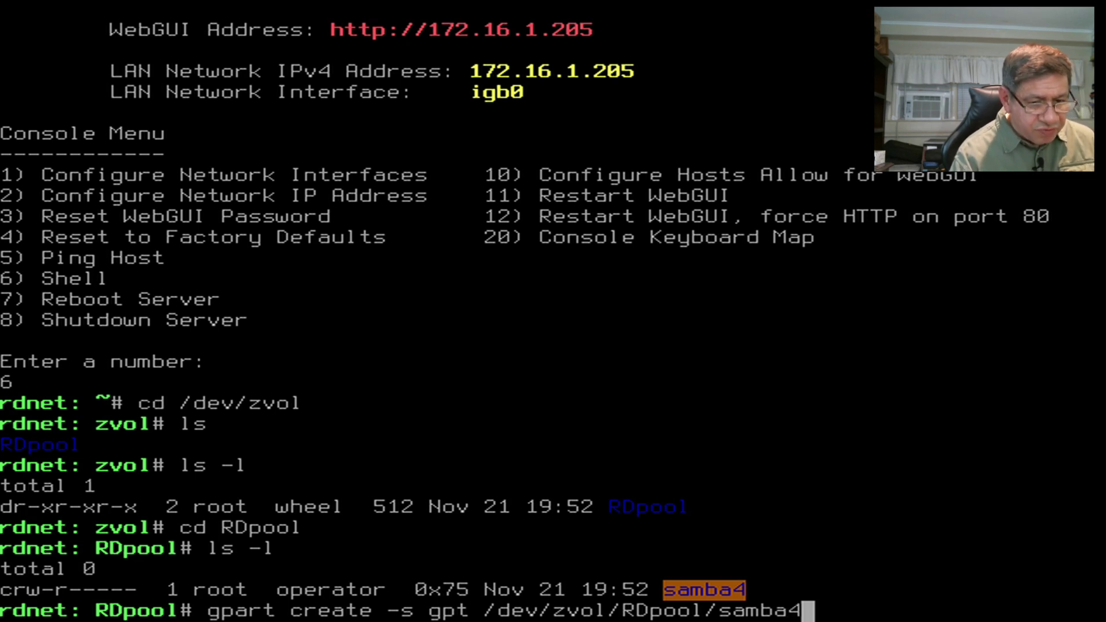
{"action": "key", "text": "Return"}
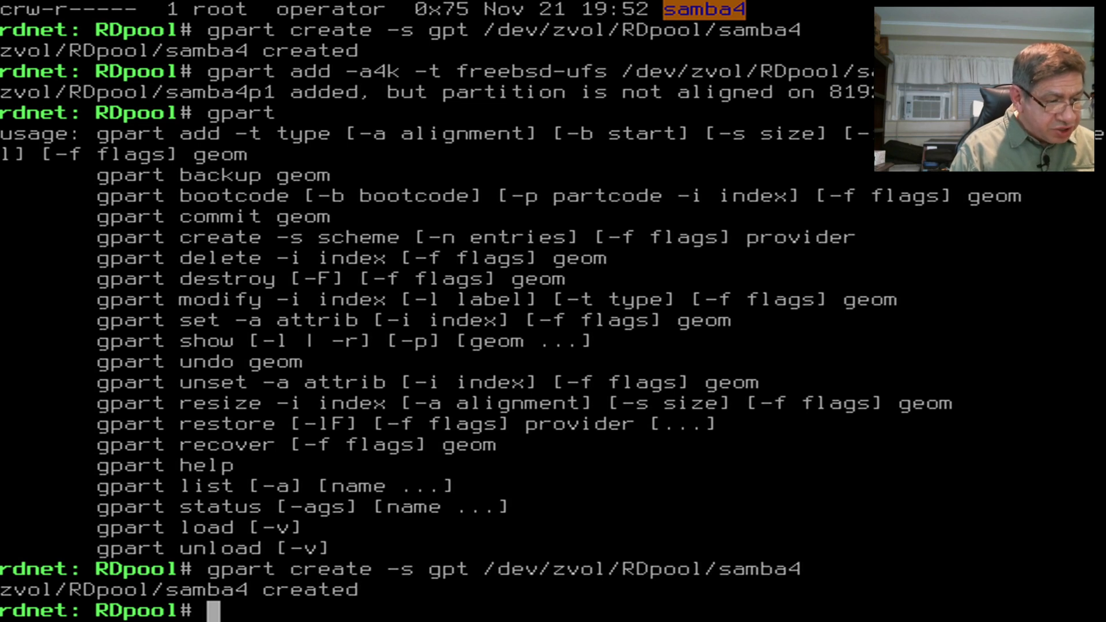
- Add a 4M-aligned freebsd-ufs partition to /dev/zvol/RDpool/samba4 with gpart add
{"action": "type", "text": "gpart"}
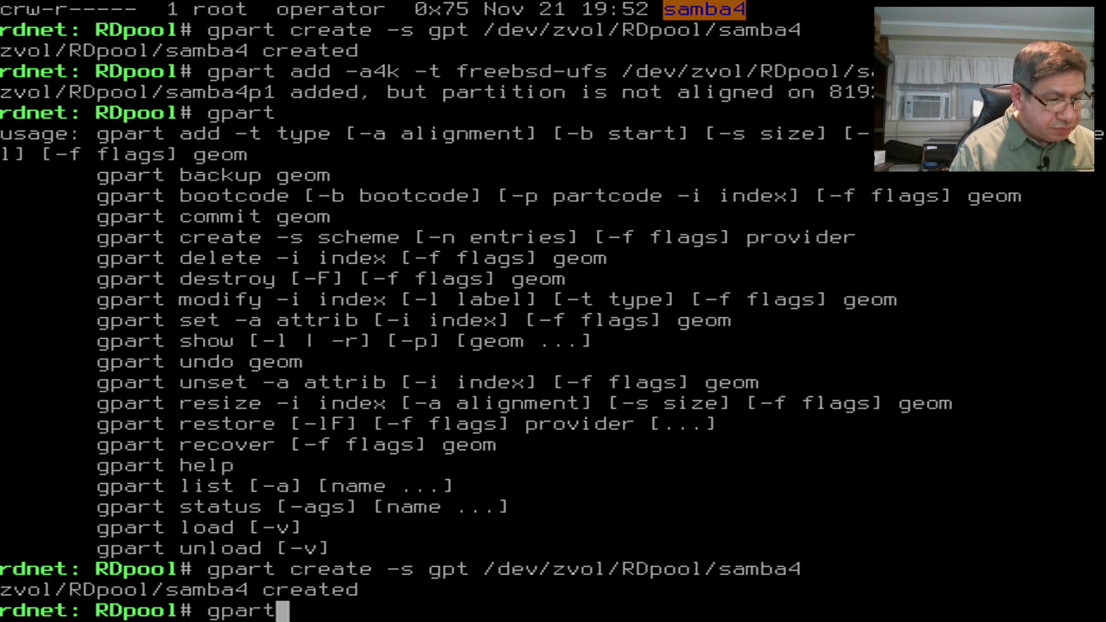
{"action": "type", "text": " add -"}
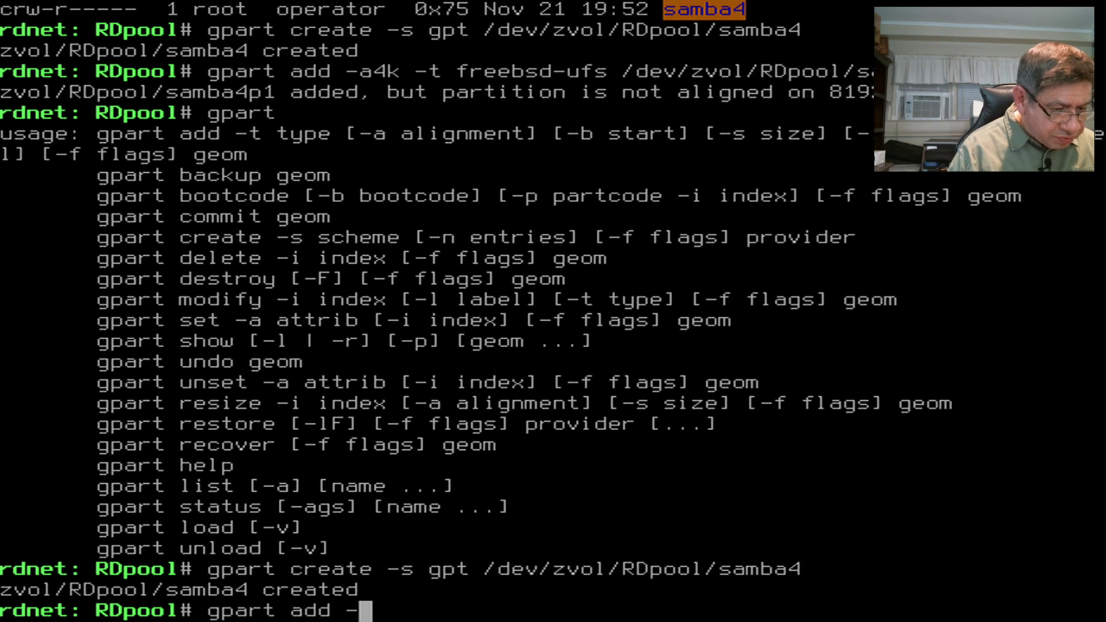
{"action": "type", "text": "a"}
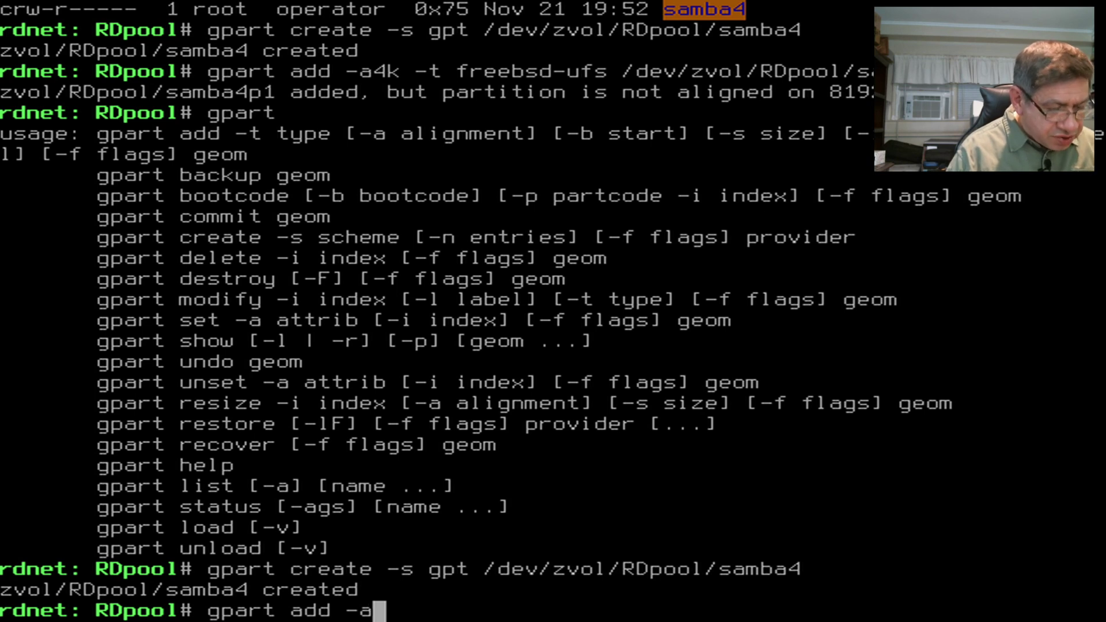
{"action": "type", "text": "4"}
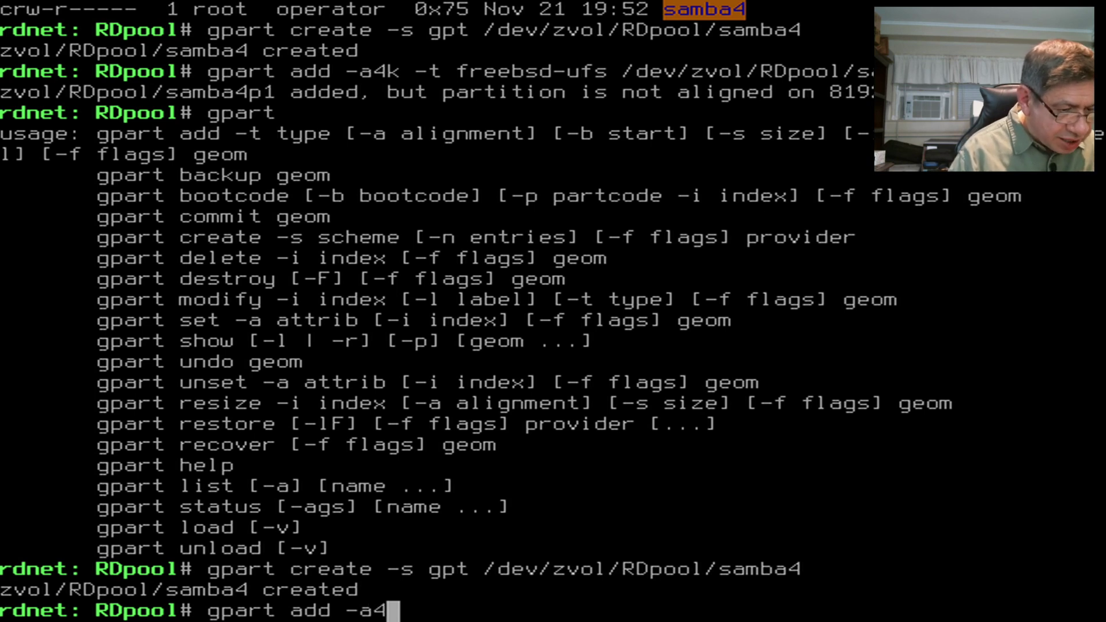
{"action": "type", "text": "m "}
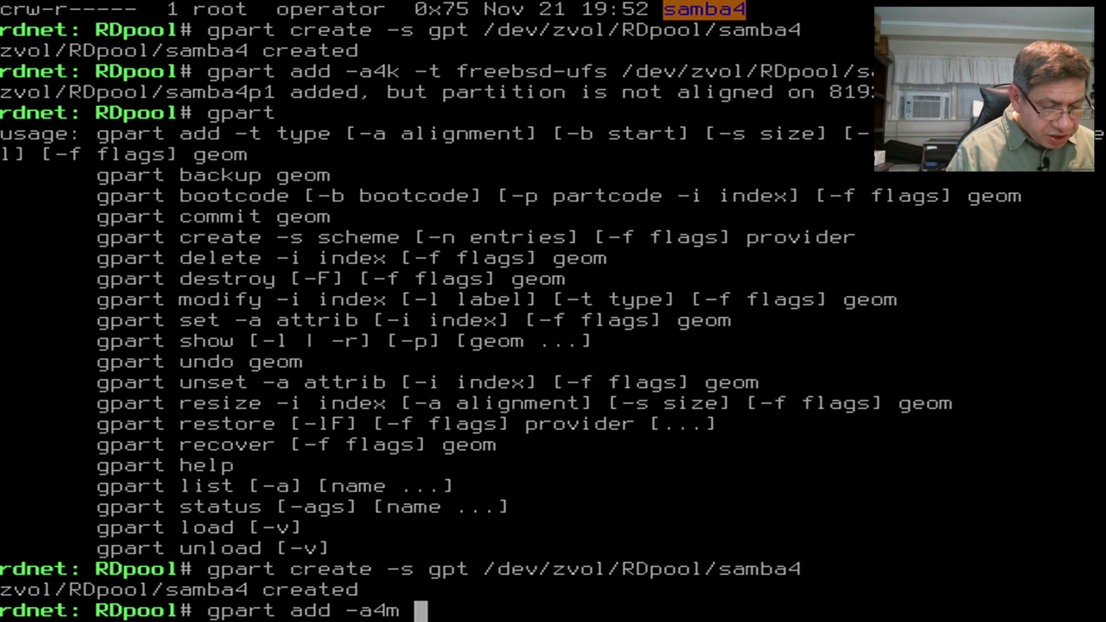
{"action": "type", "text": "-t"}
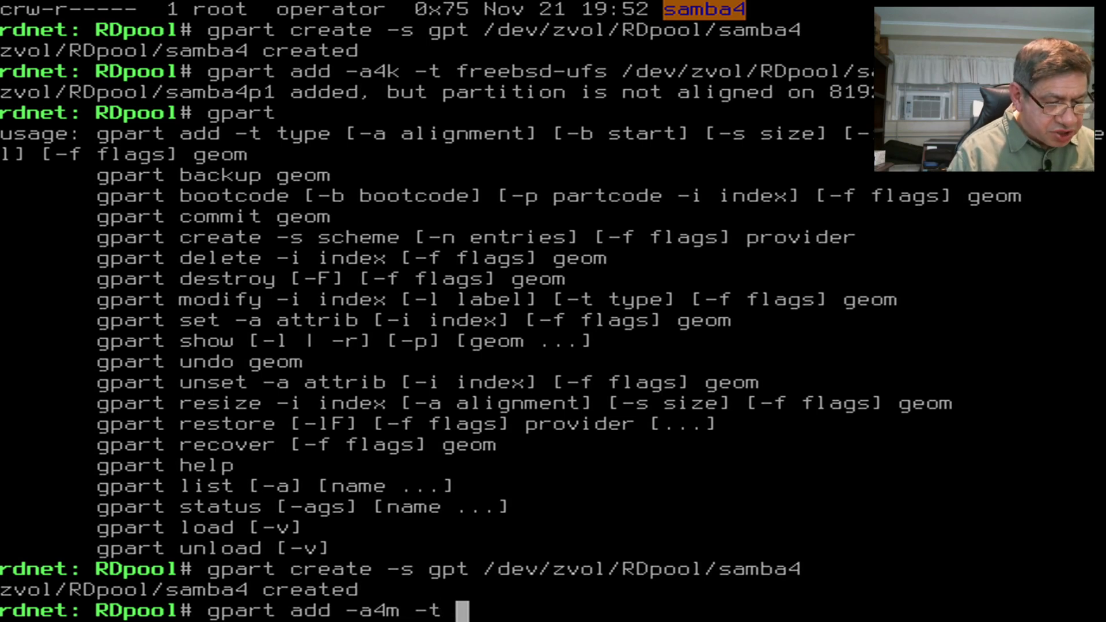
{"action": "type", "text": " f"}
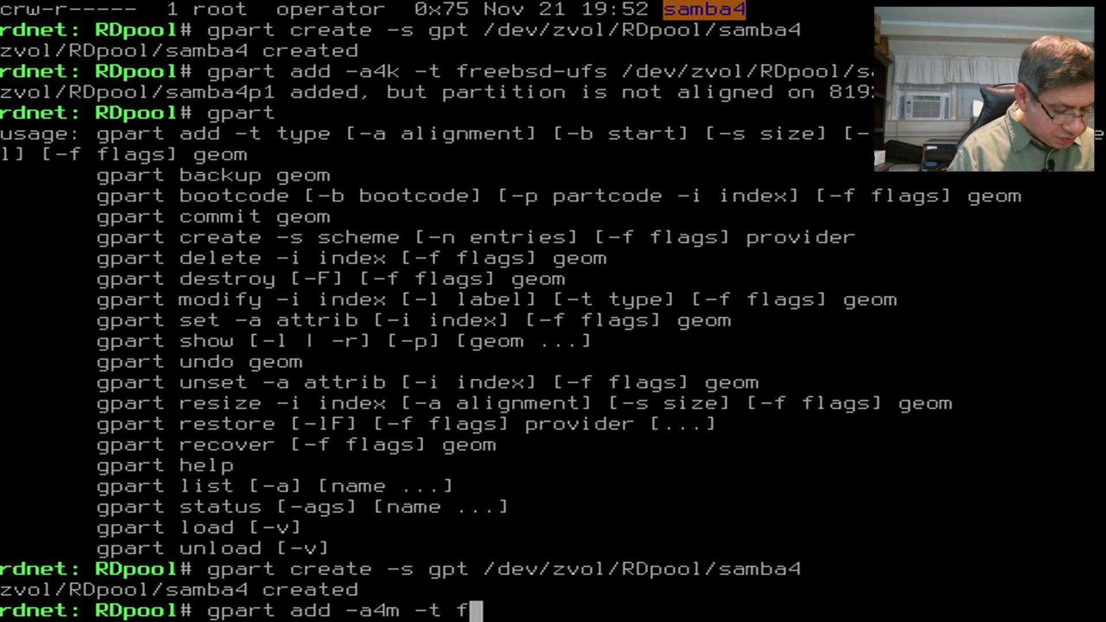
{"action": "type", "text": "reebsd"}
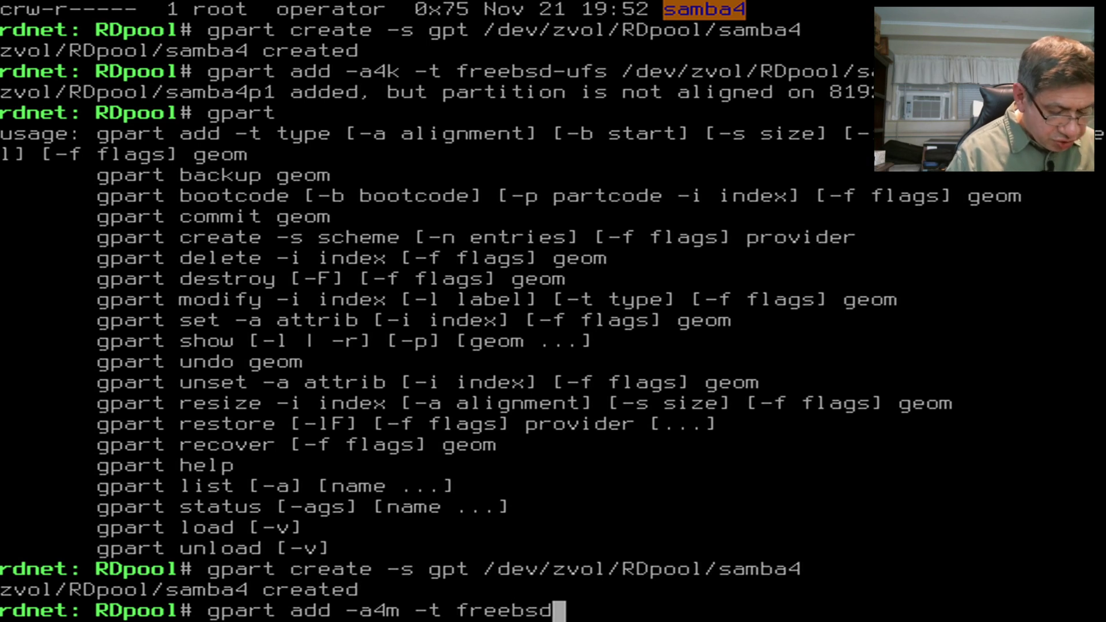
{"action": "type", "text": "-ufs"}
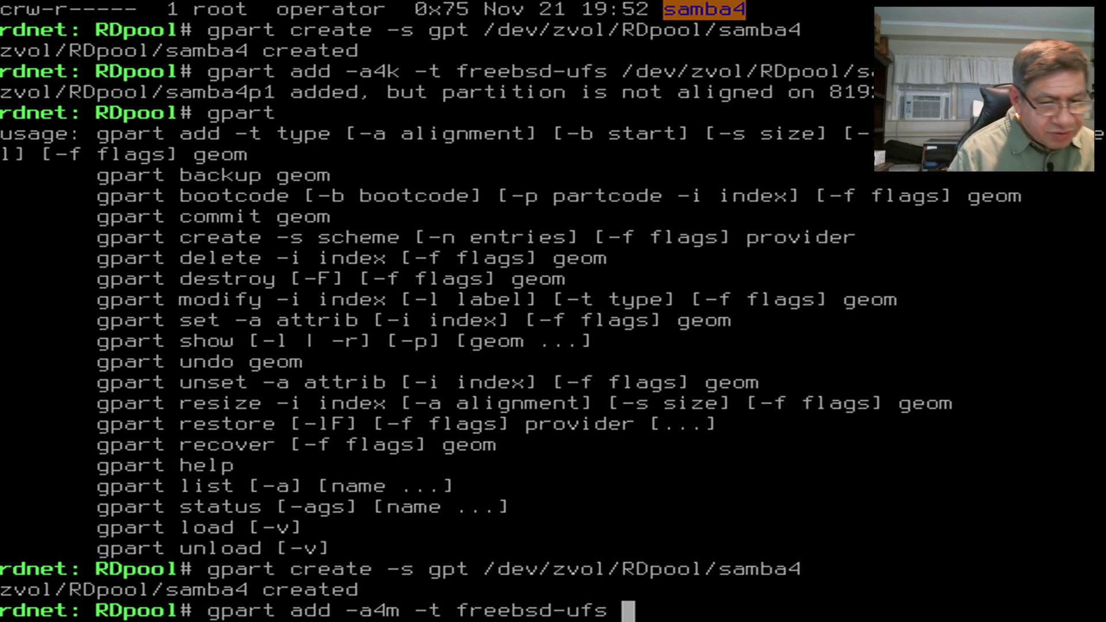
{"action": "type", "text": " /dev"}
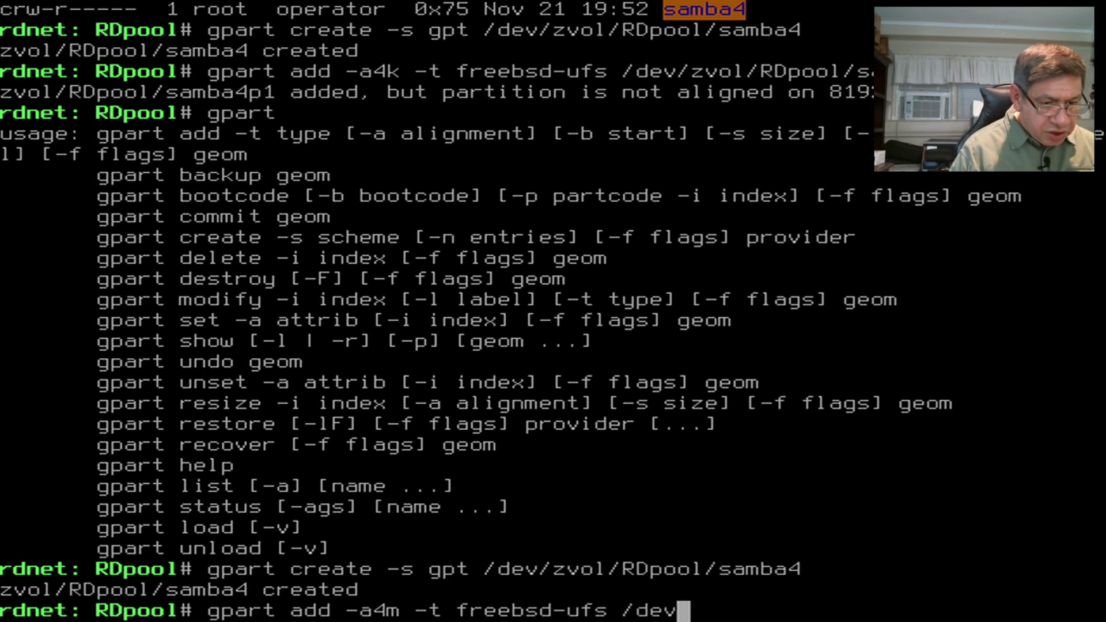
{"action": "type", "text": "/"}
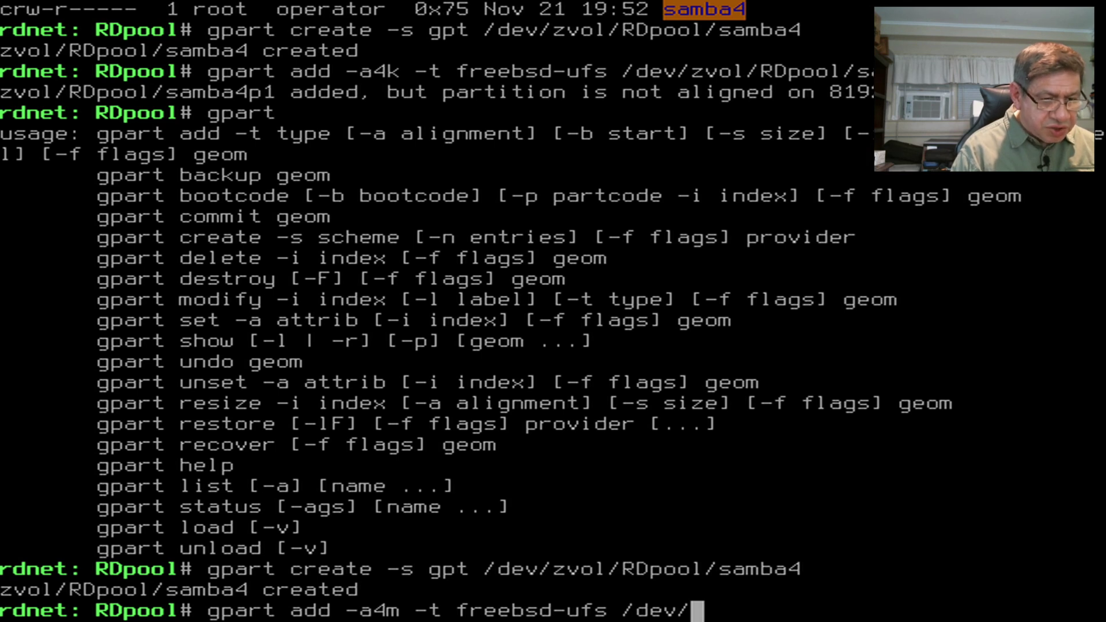
{"action": "type", "text": "zv"}
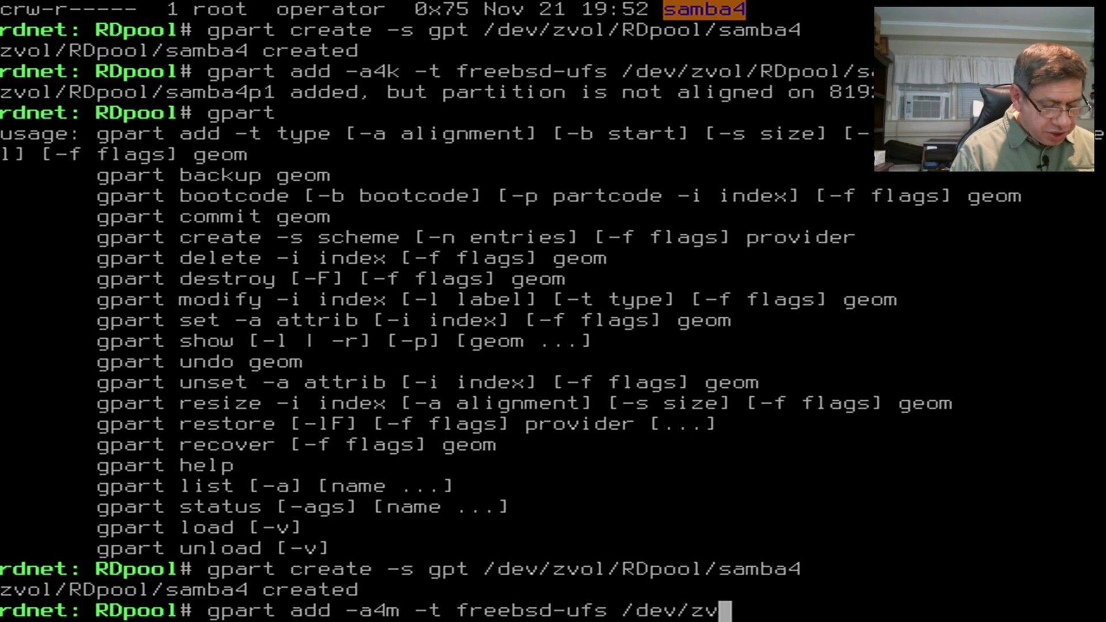
{"action": "type", "text": "ol/"}
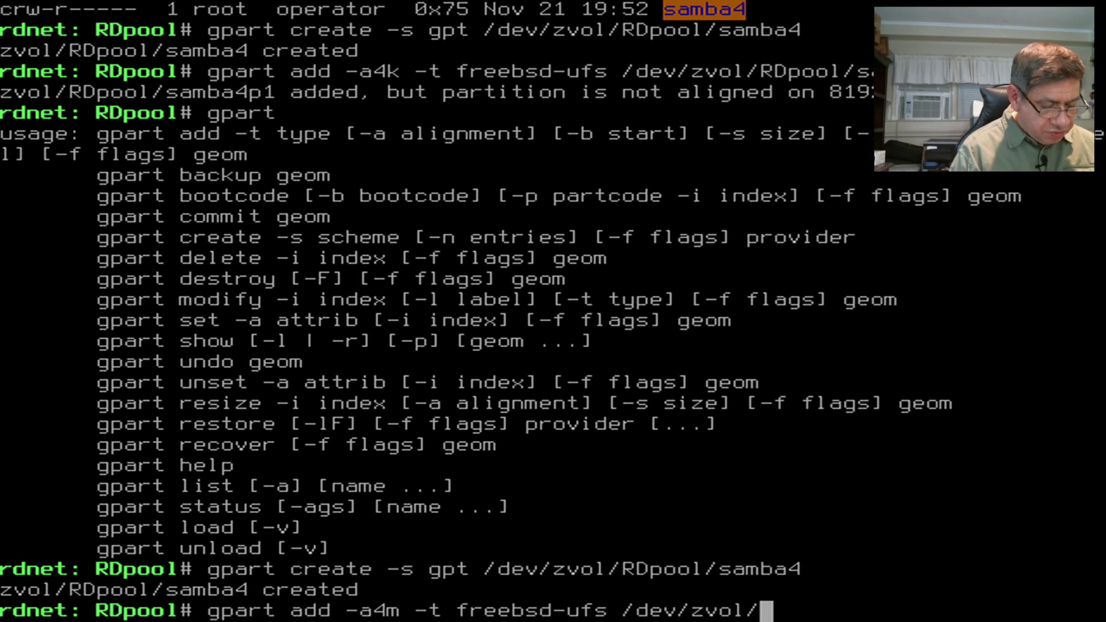
{"action": "type", "text": "RD"}
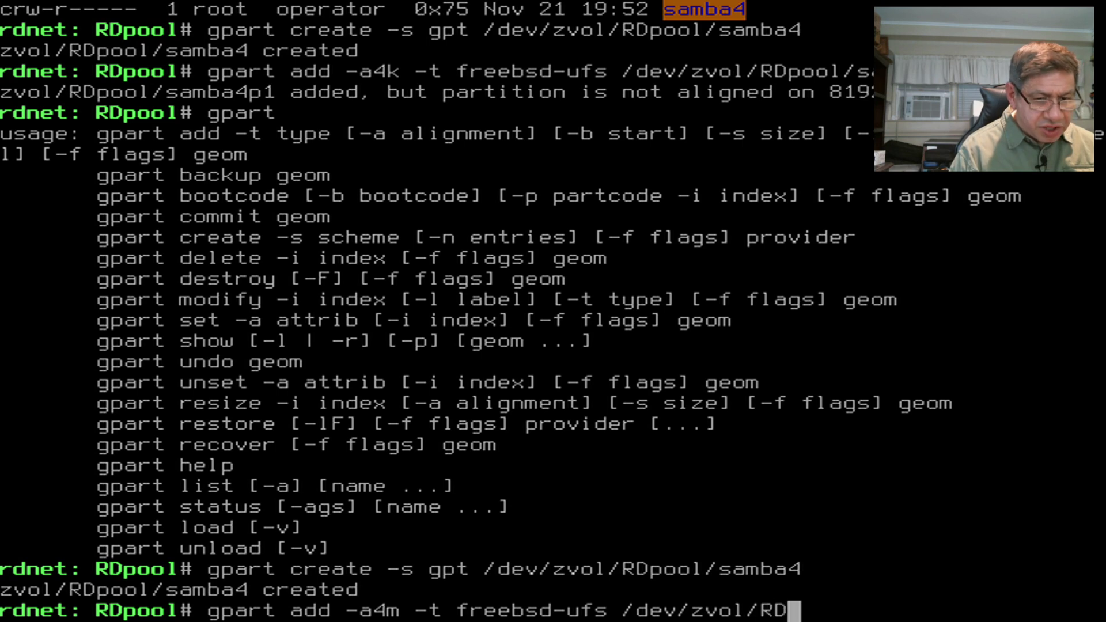
{"action": "type", "text": "pool"}
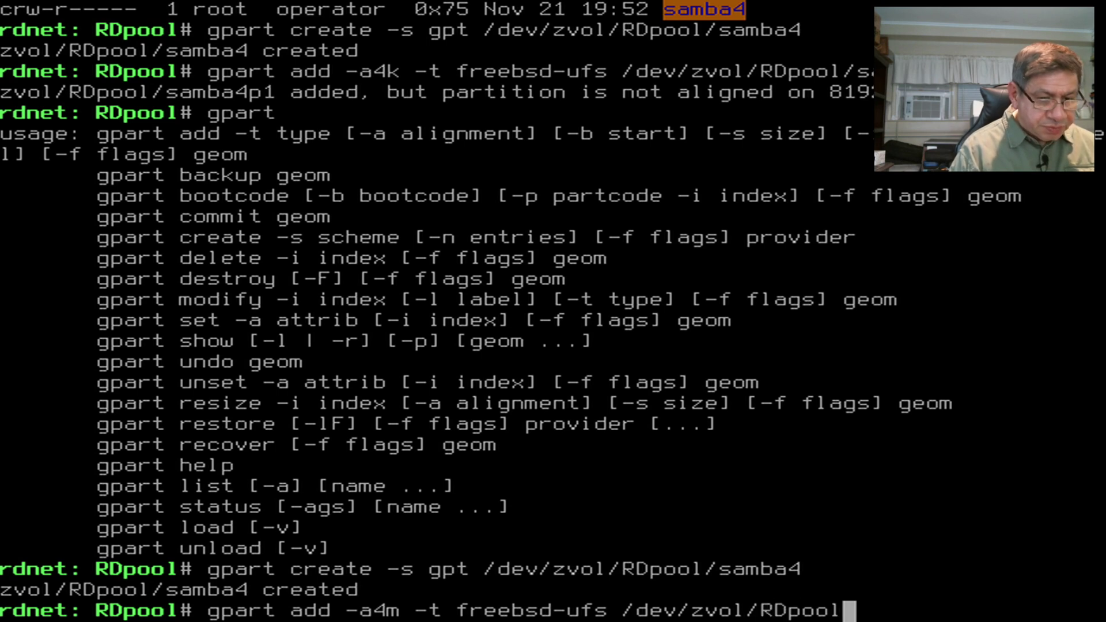
{"action": "type", "text": "/samb"}
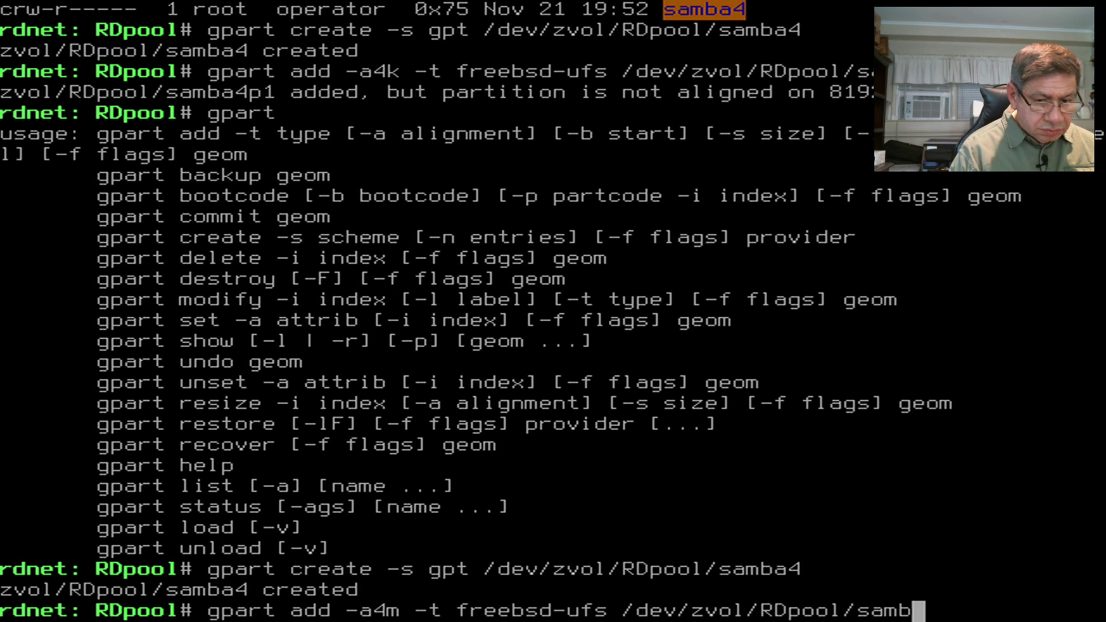
{"action": "type", "text": "a"}
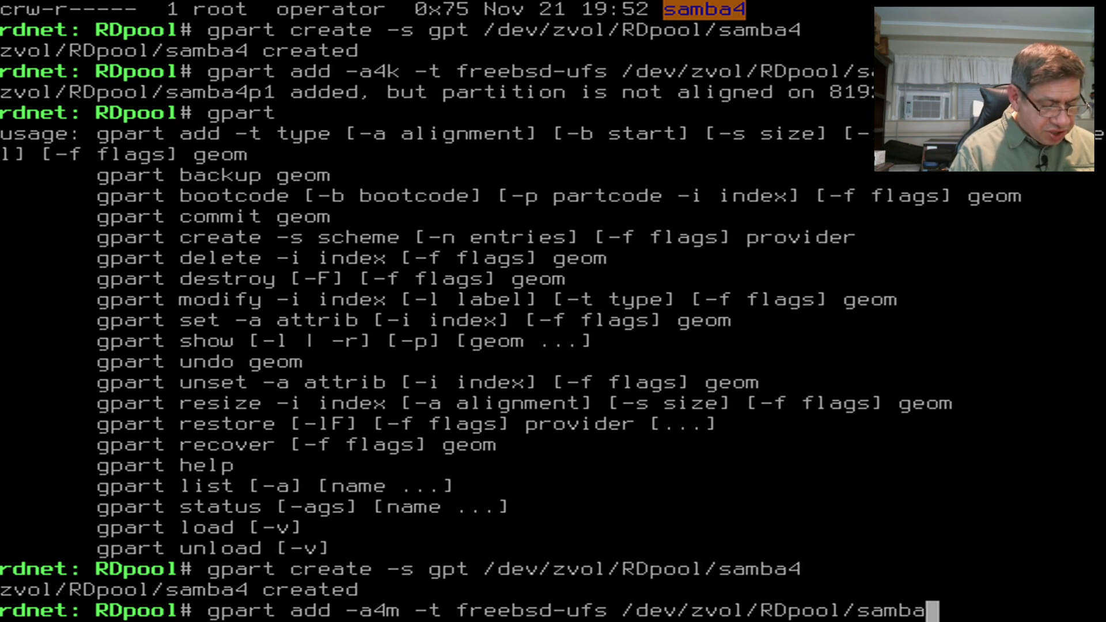
{"action": "type", "text": "4"}
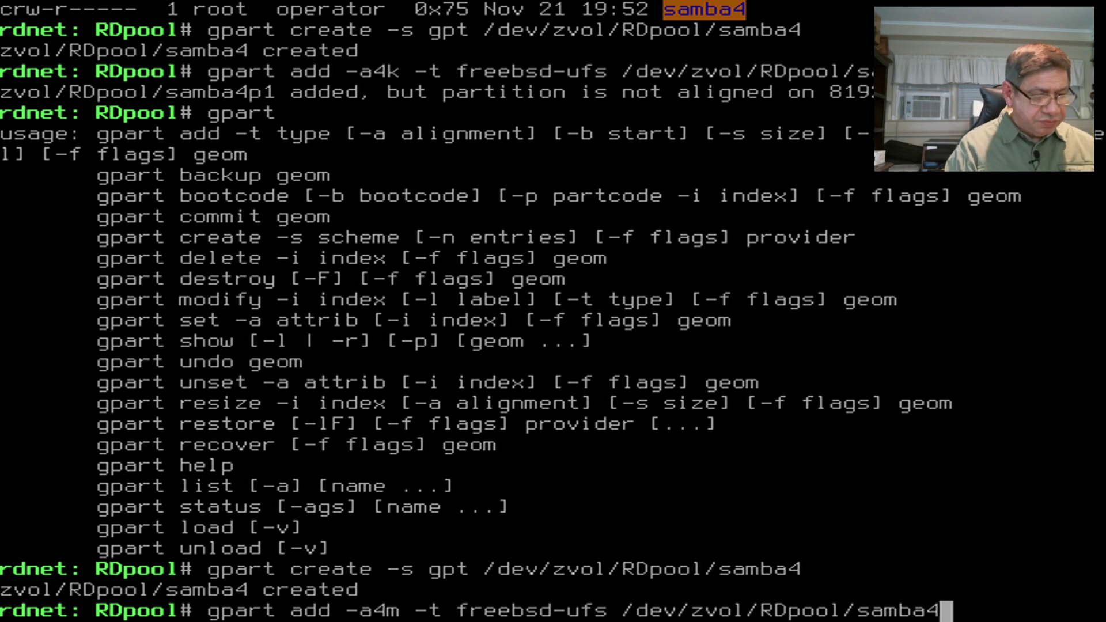
{"action": "key", "text": "Return"}
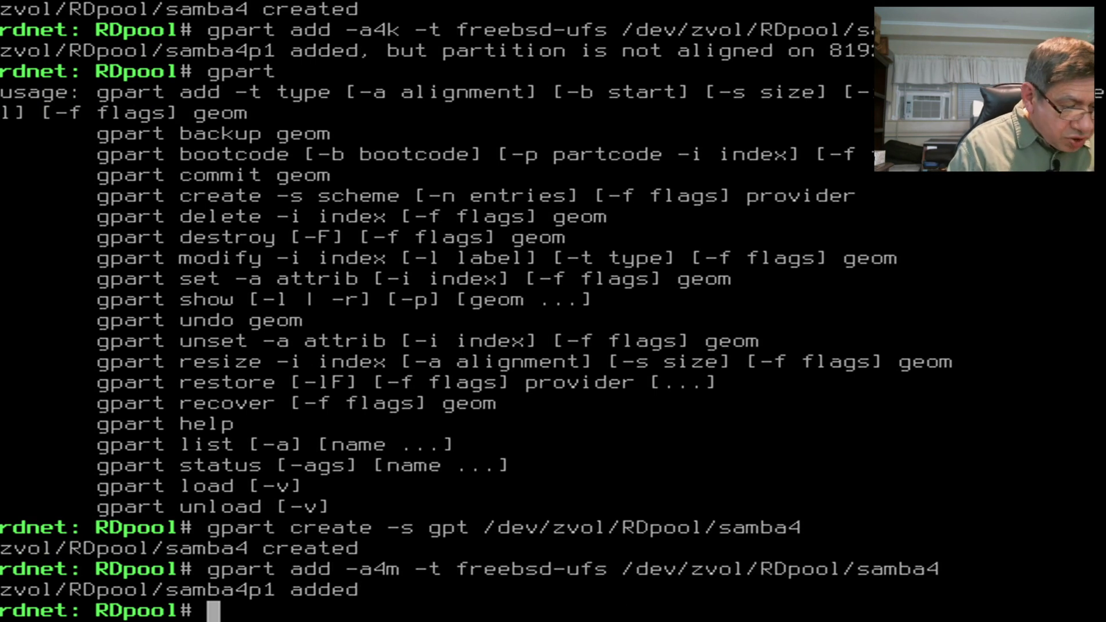
{"action": "type", "text": "gpa"}
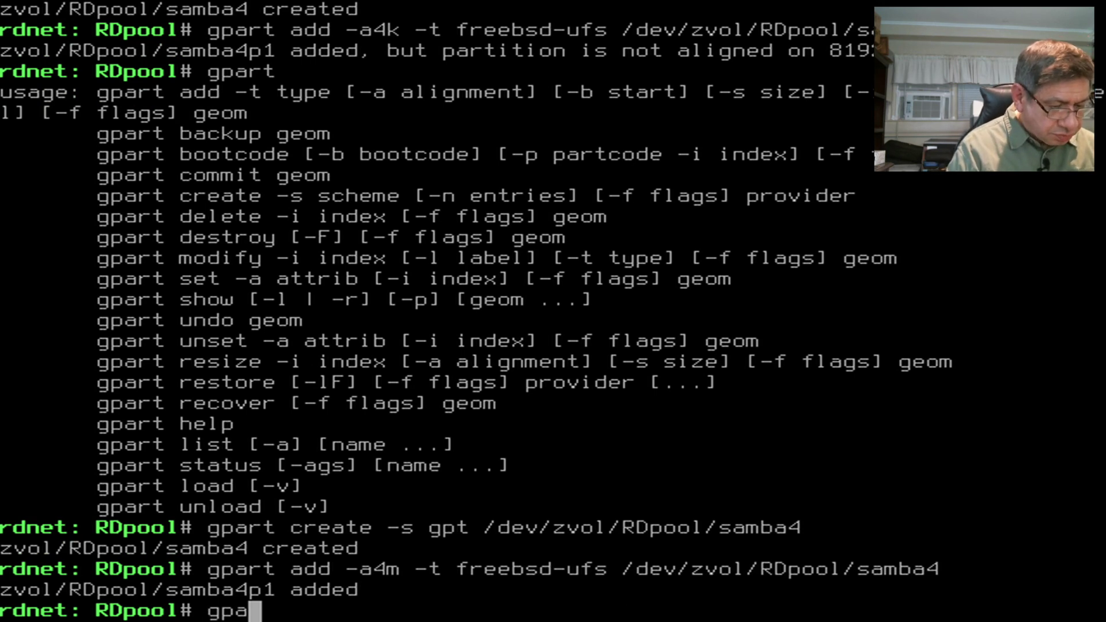
{"action": "type", "text": "rt s"}
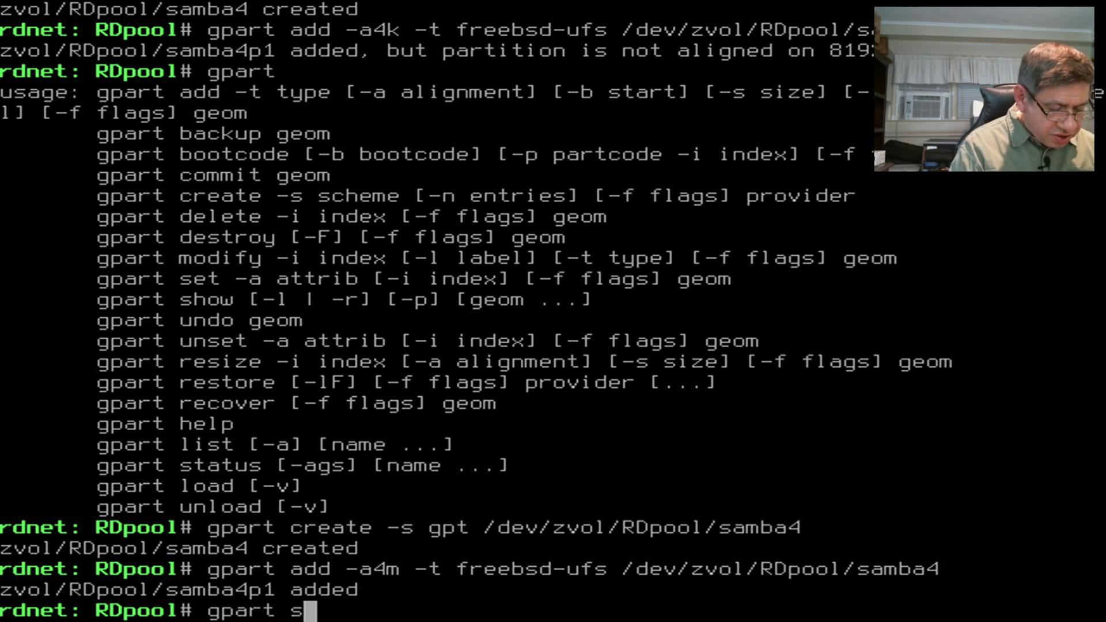
{"action": "type", "text": "how /dev"}
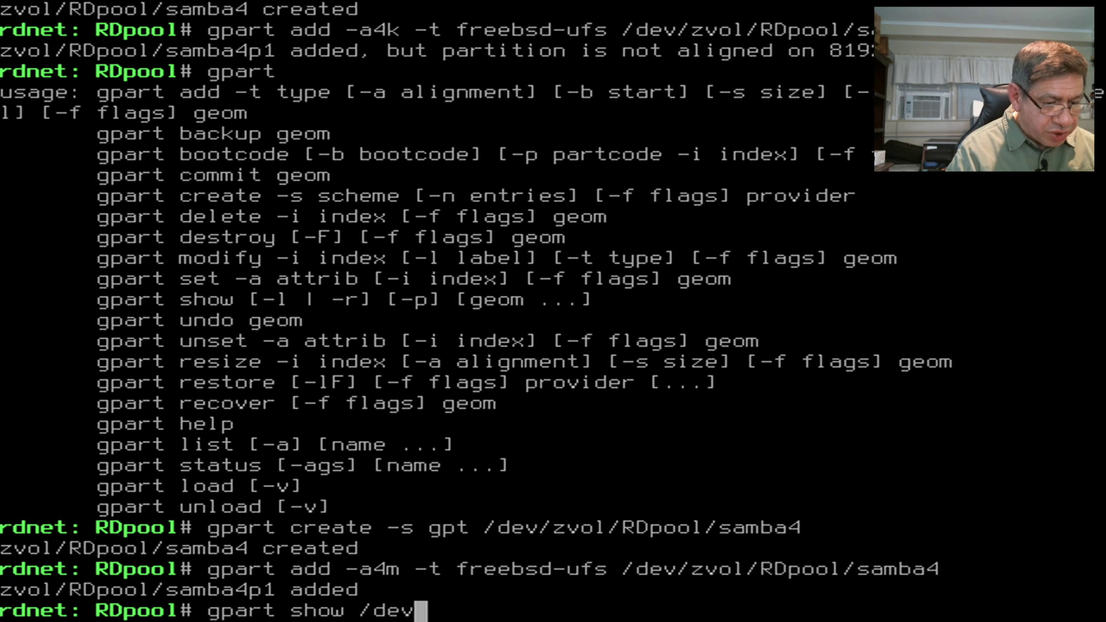
{"action": "type", "text": "/zvol/RD"}
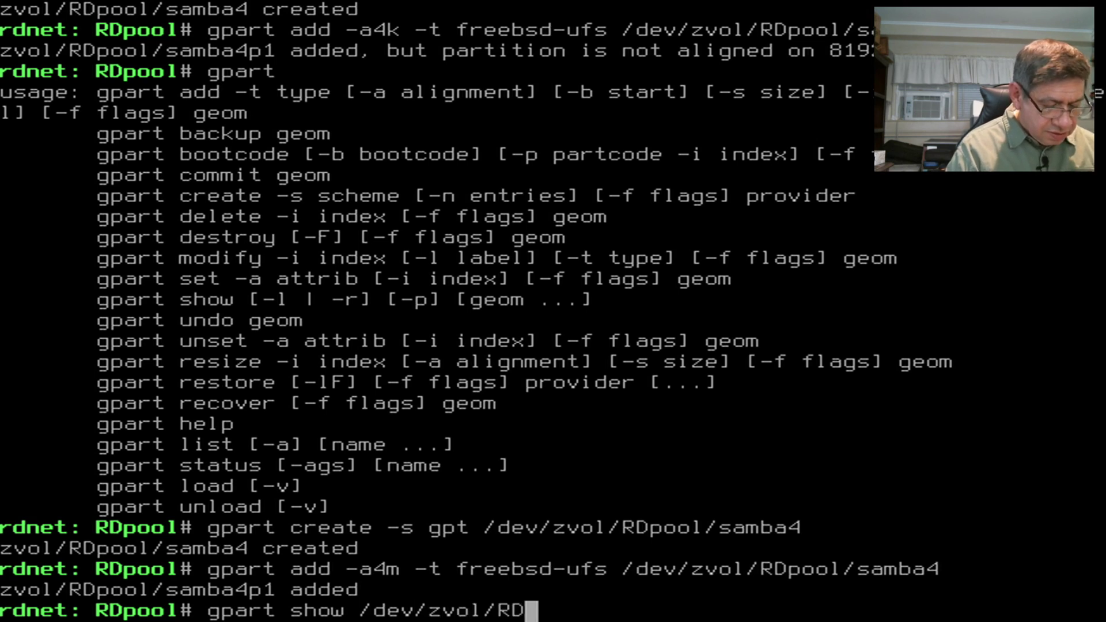
{"action": "type", "text": "pool"}
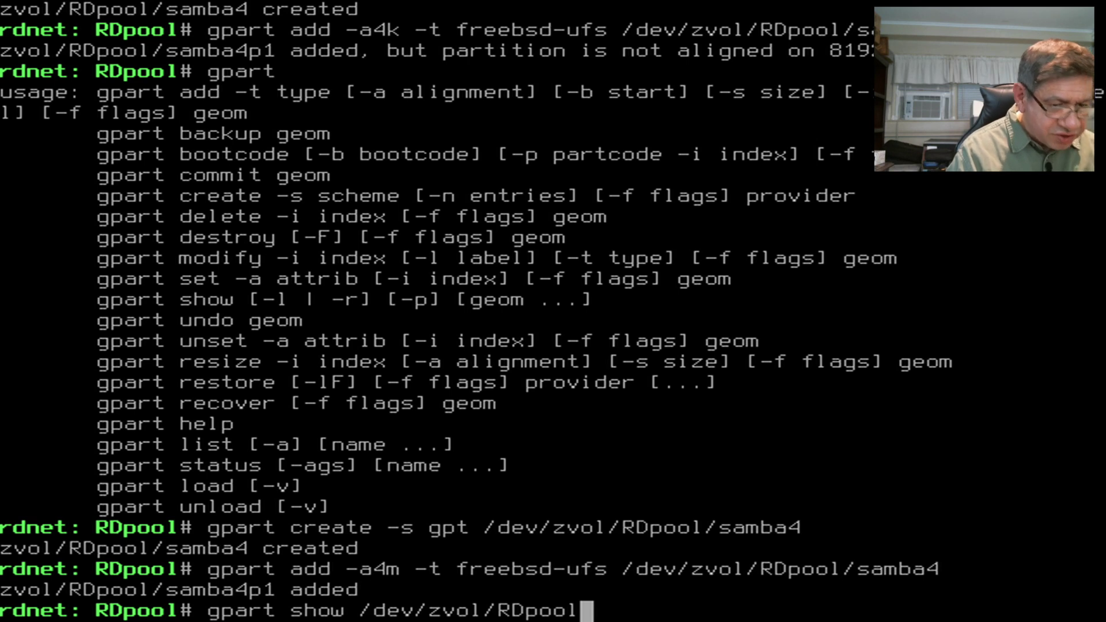
{"action": "type", "text": "/"}
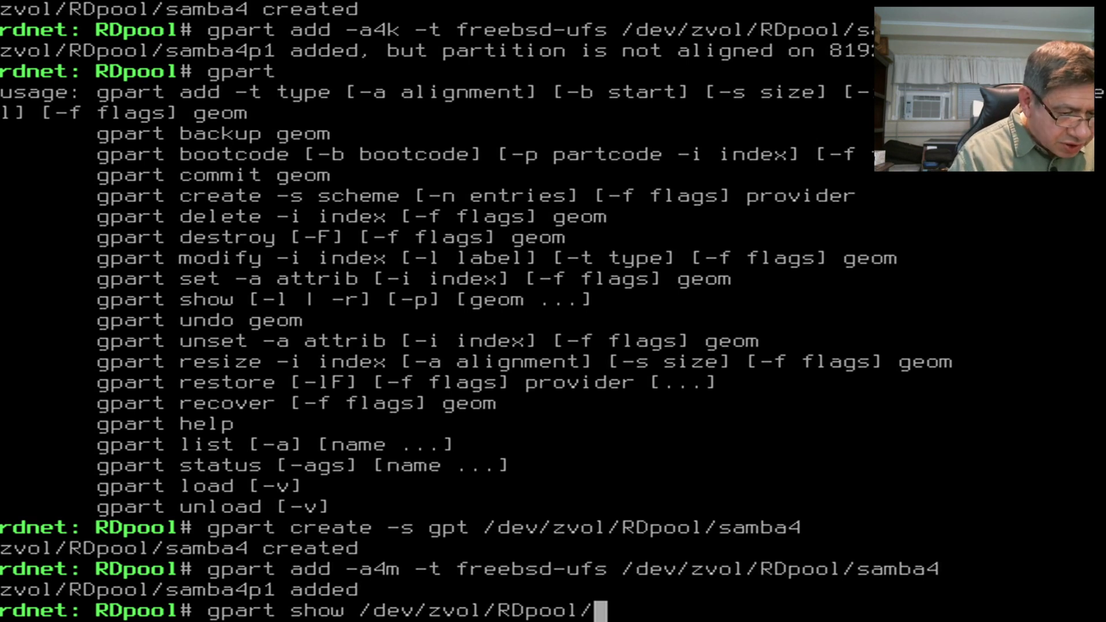
{"action": "type", "text": "samba4"}
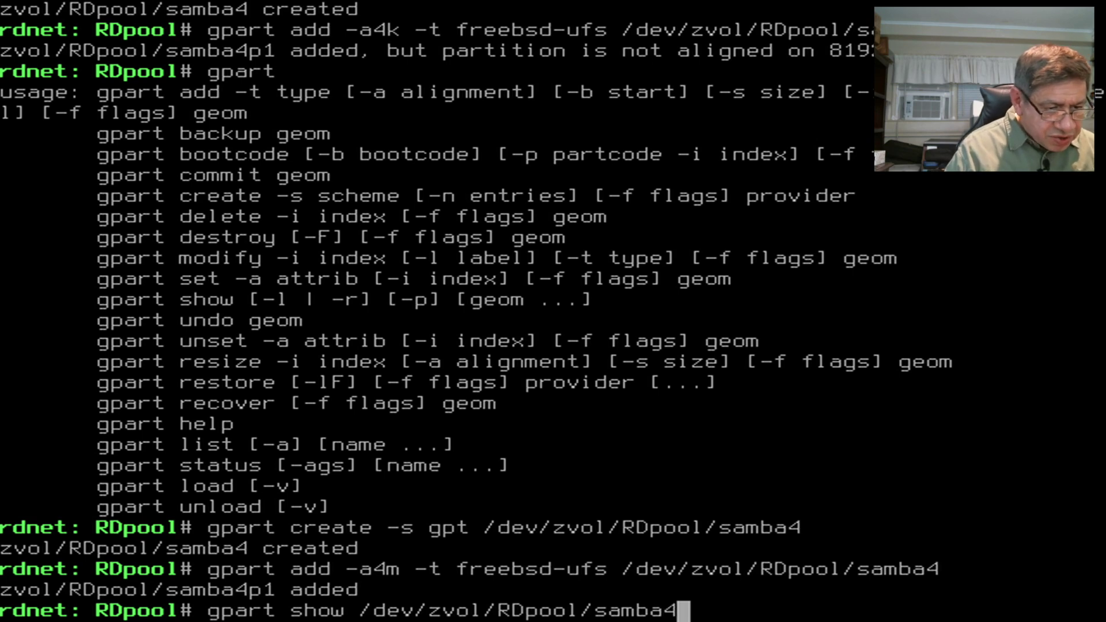
- Show samba4's partition table: 2.0G GPT with one 2.0G freebsd-ufs partition
{"action": "key", "text": "Return"}
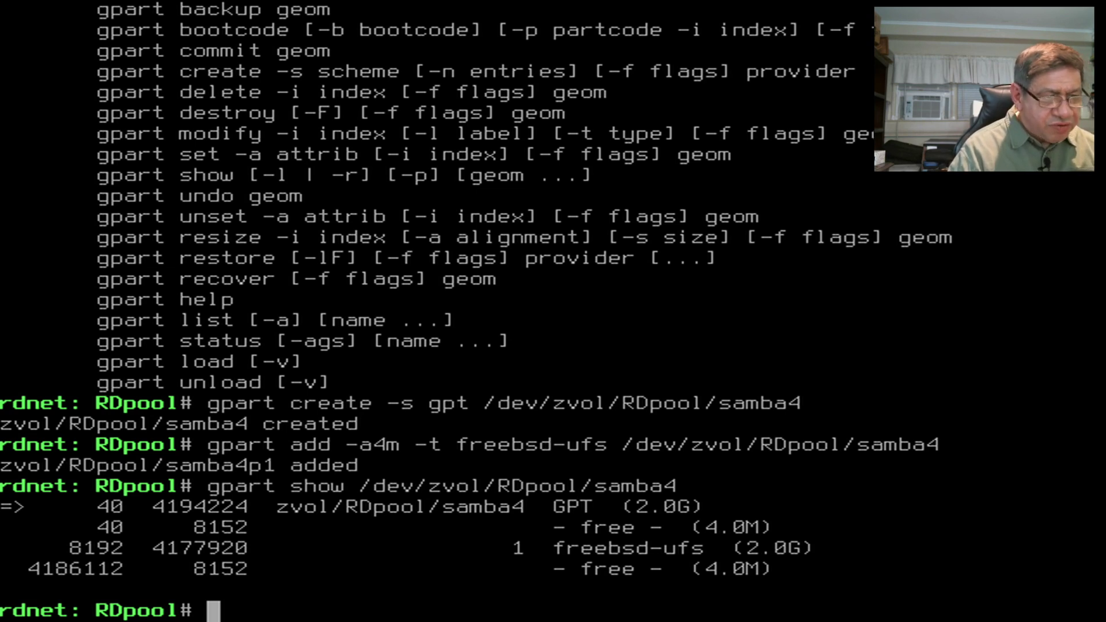
{"action": "type", "text": "ne"}
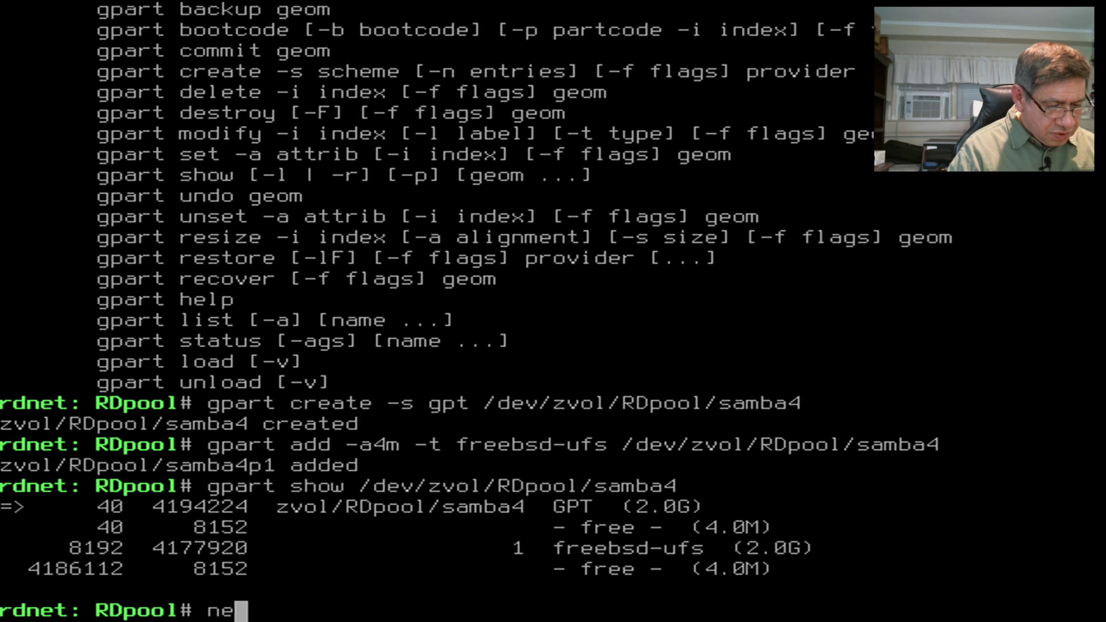
{"action": "type", "text": "wfs"}
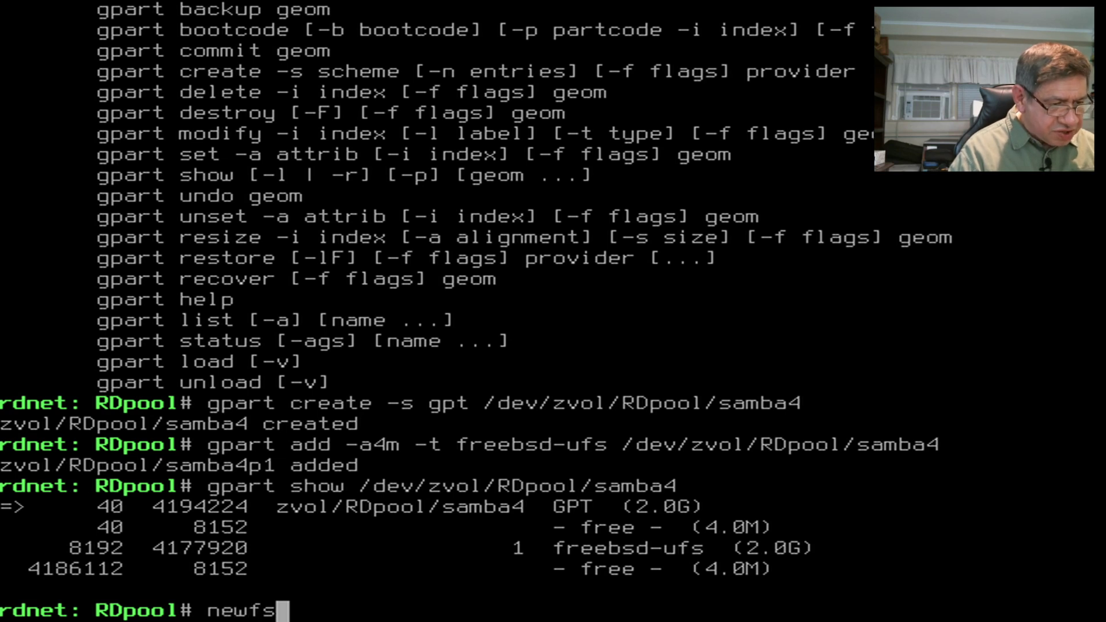
{"action": "type", "text": " -U"}
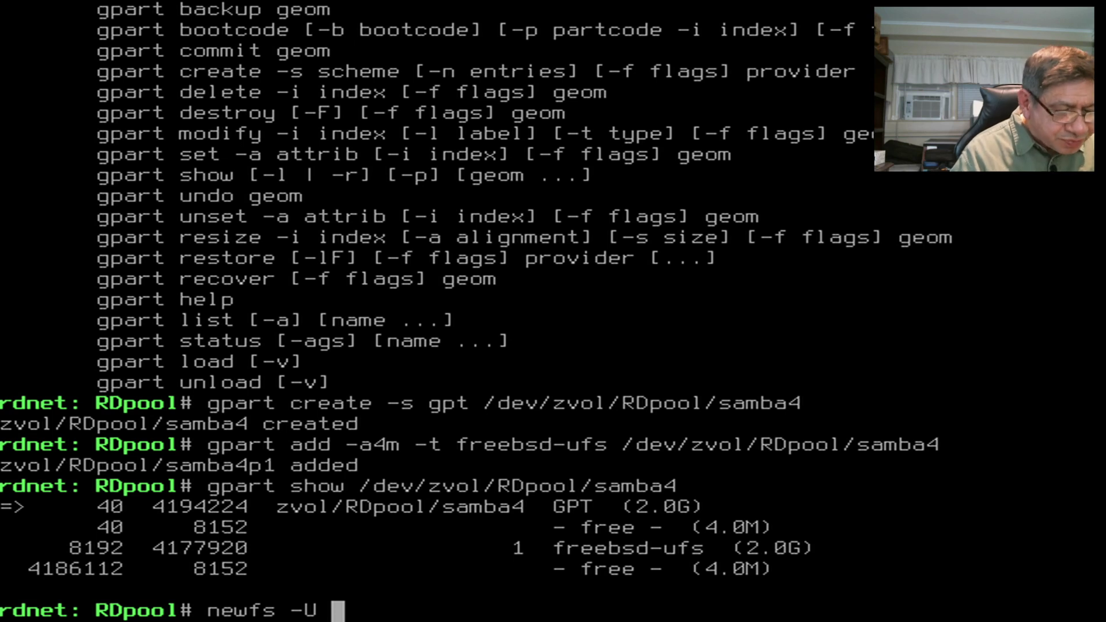
- Format /dev/zvol/RDpool/samba4p1 with newfs -U as a soft-updates UFS file system
{"action": "type", "text": "/dev"}
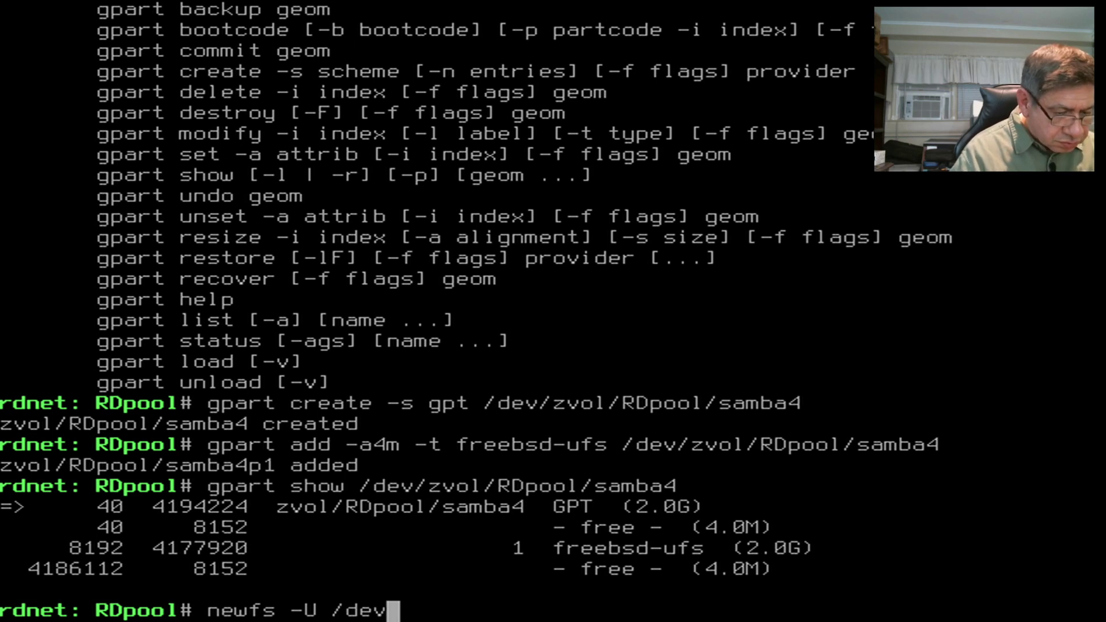
{"action": "type", "text": "/zvol/RDpo"}
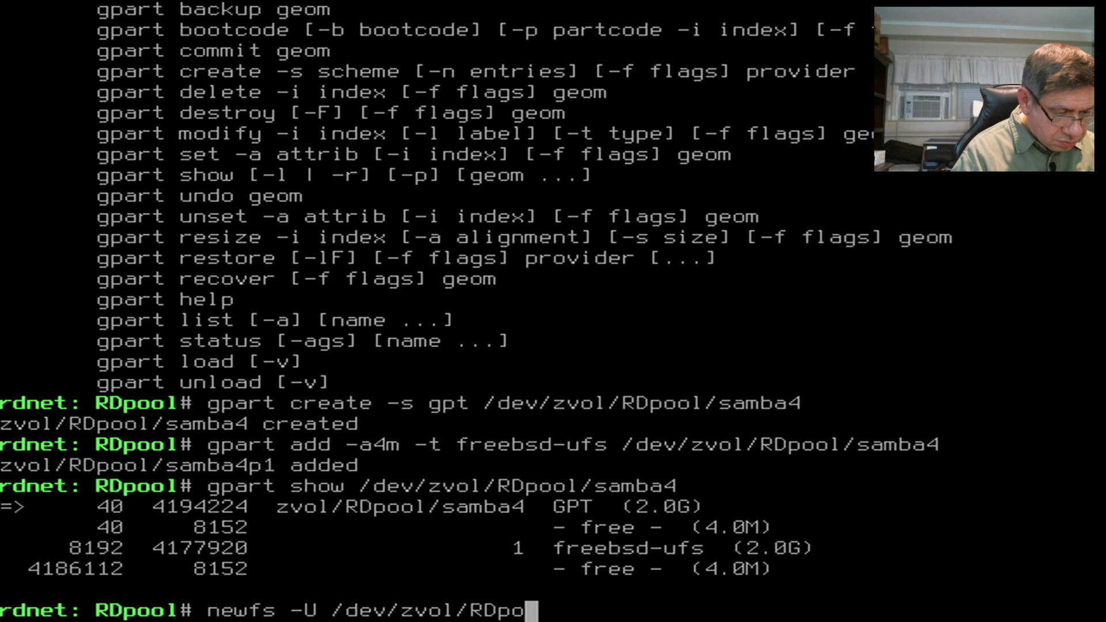
{"action": "type", "text": "ol/samba"}
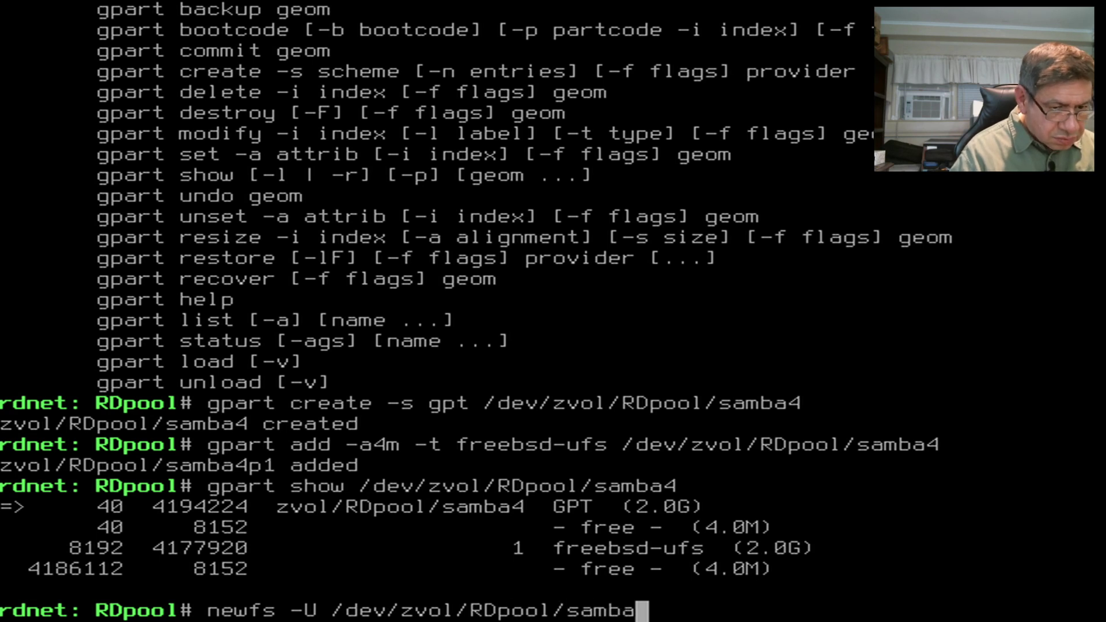
{"action": "type", "text": "4"}
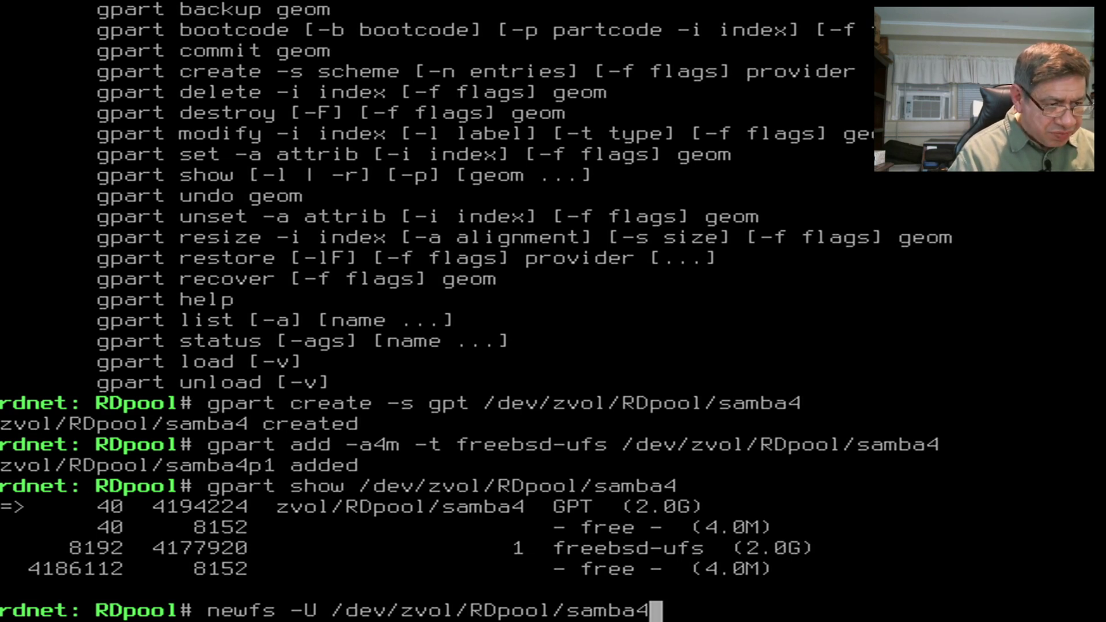
{"action": "type", "text": "p1"}
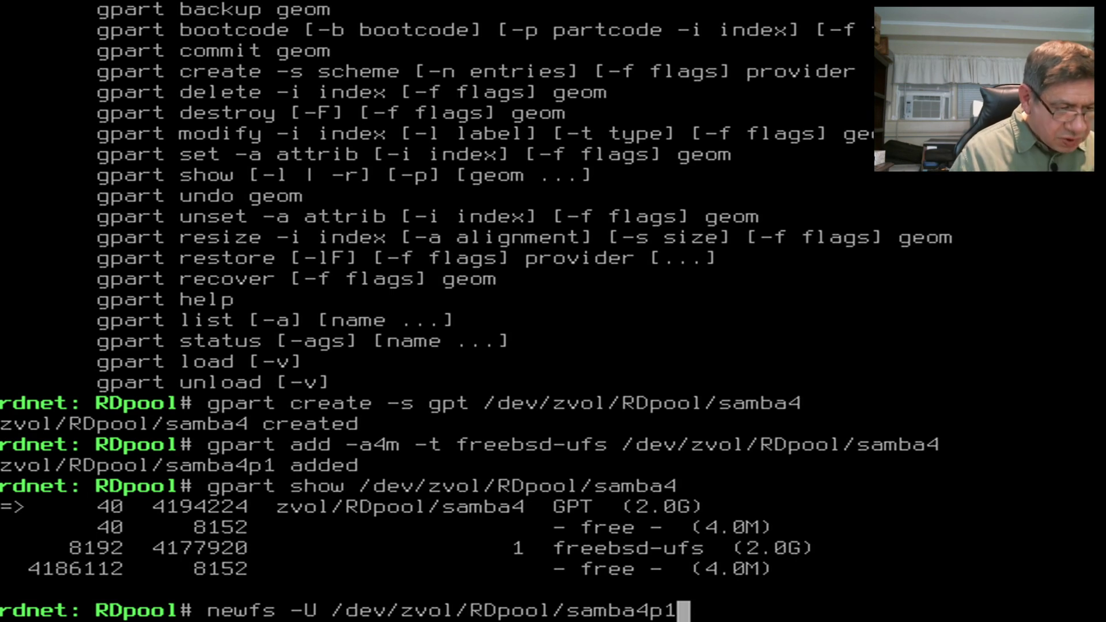
{"action": "key", "text": "Return"}
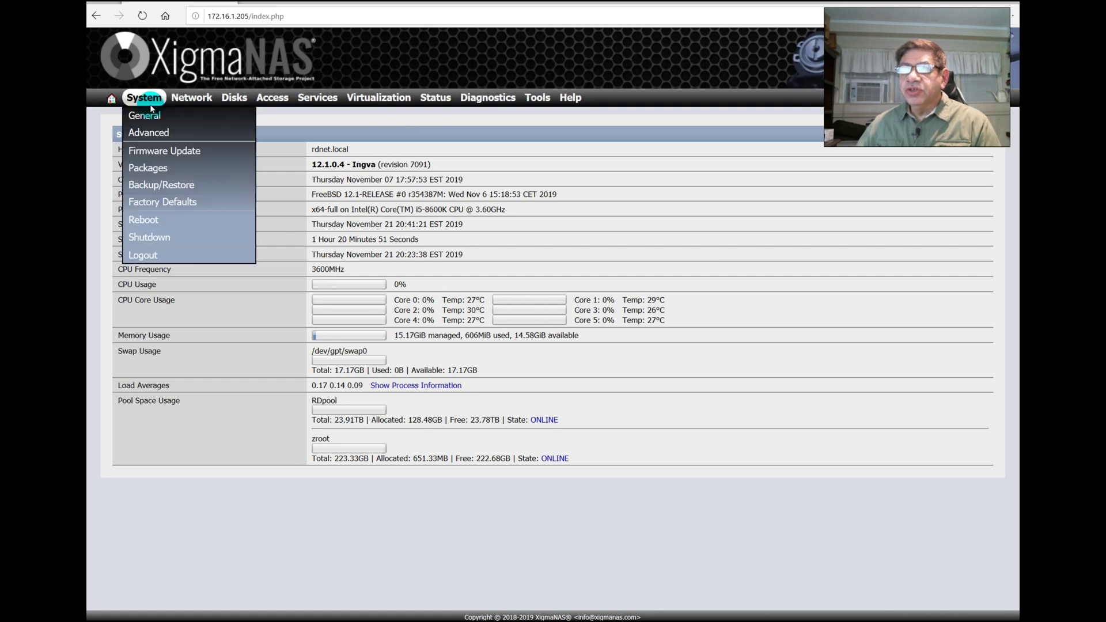
- Add a Disks > Mount Point entry of type Custom device with path /dev/zvol/RDpool/samba4p1
{"action": "mouse_move", "coordinate": [234, 97]}
{"action": "left_click", "coordinate": [243, 170]}
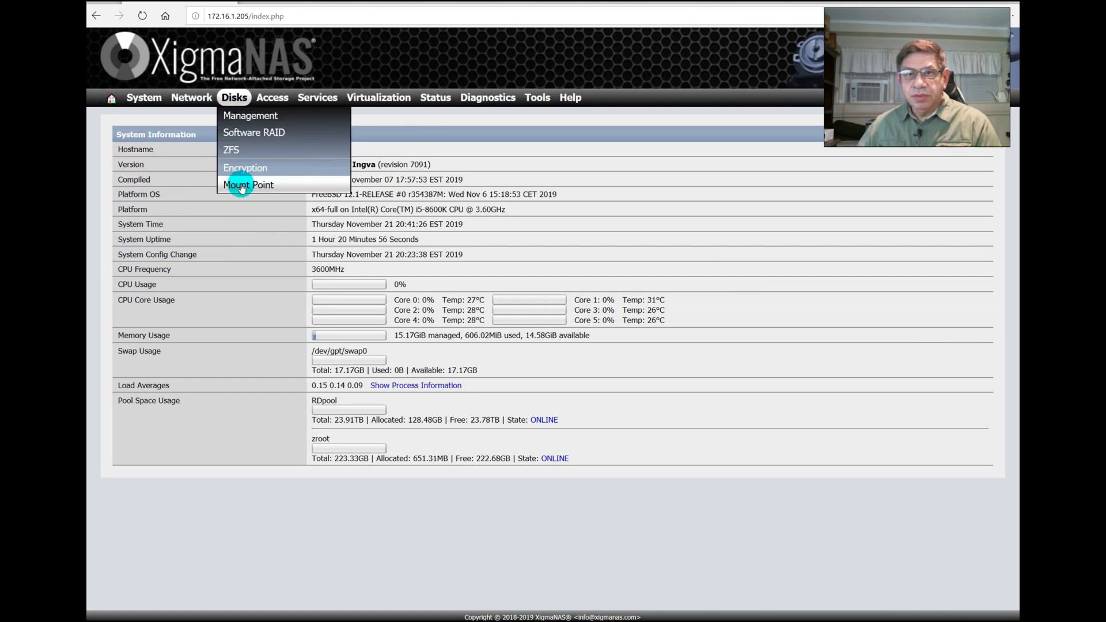
{"action": "left_click", "coordinate": [241, 185]}
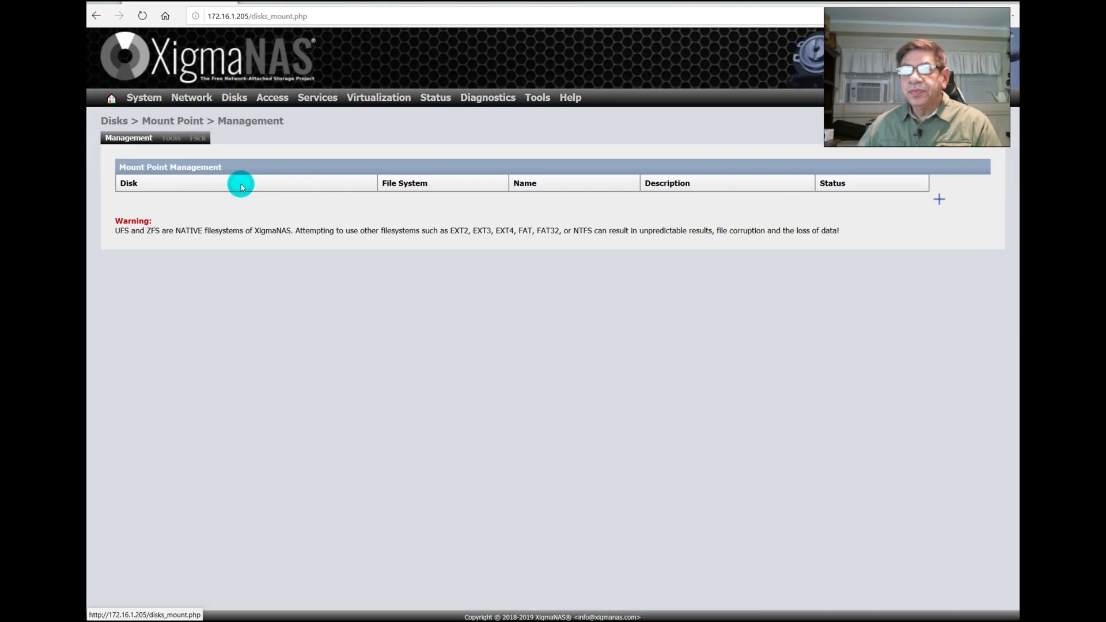
{"action": "left_click", "coordinate": [942, 201]}
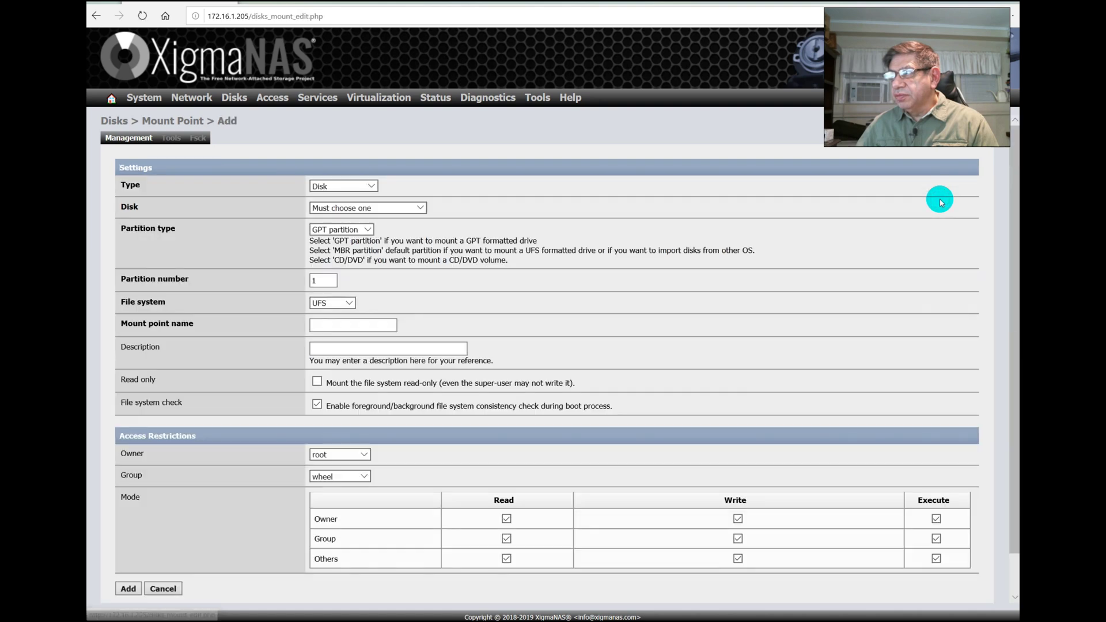
{"action": "left_click", "coordinate": [371, 186]}
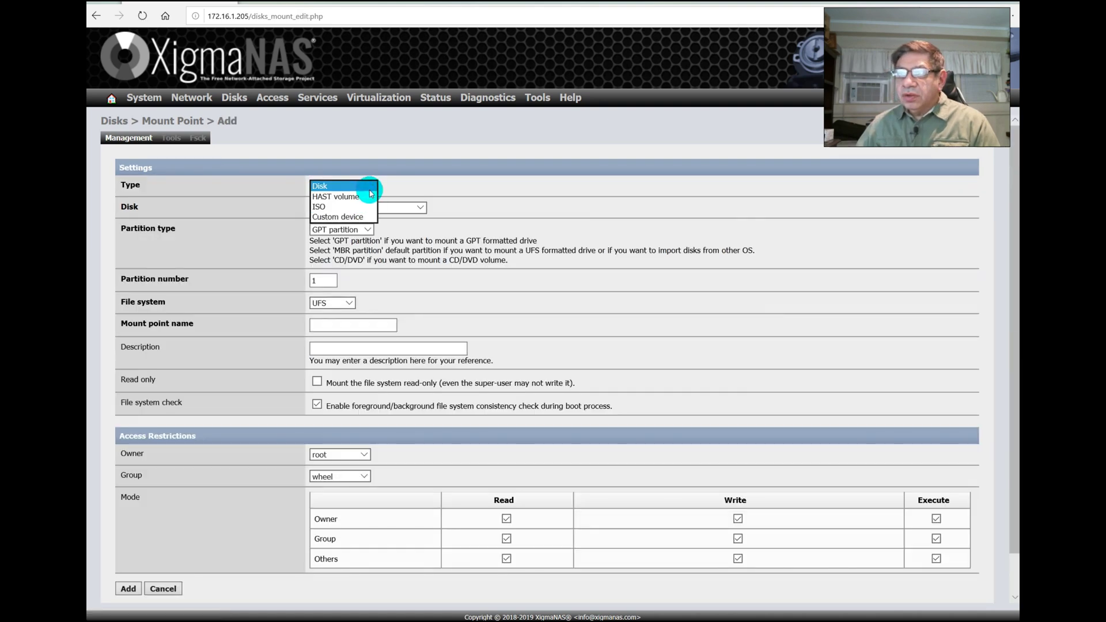
{"action": "left_click", "coordinate": [353, 217]}
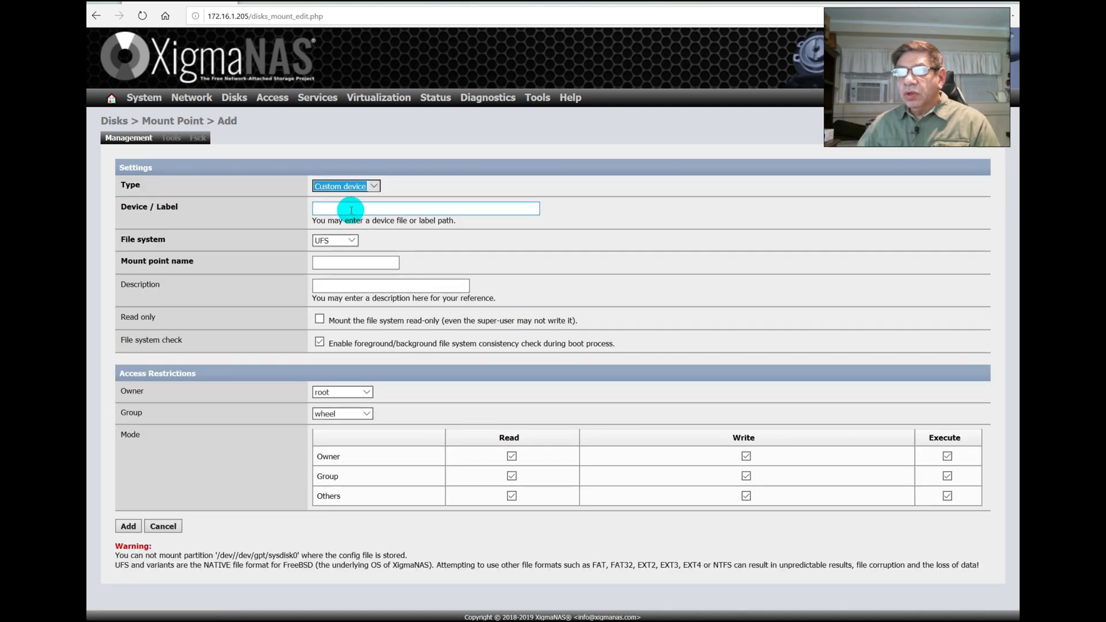
{"action": "left_click", "coordinate": [351, 210]}
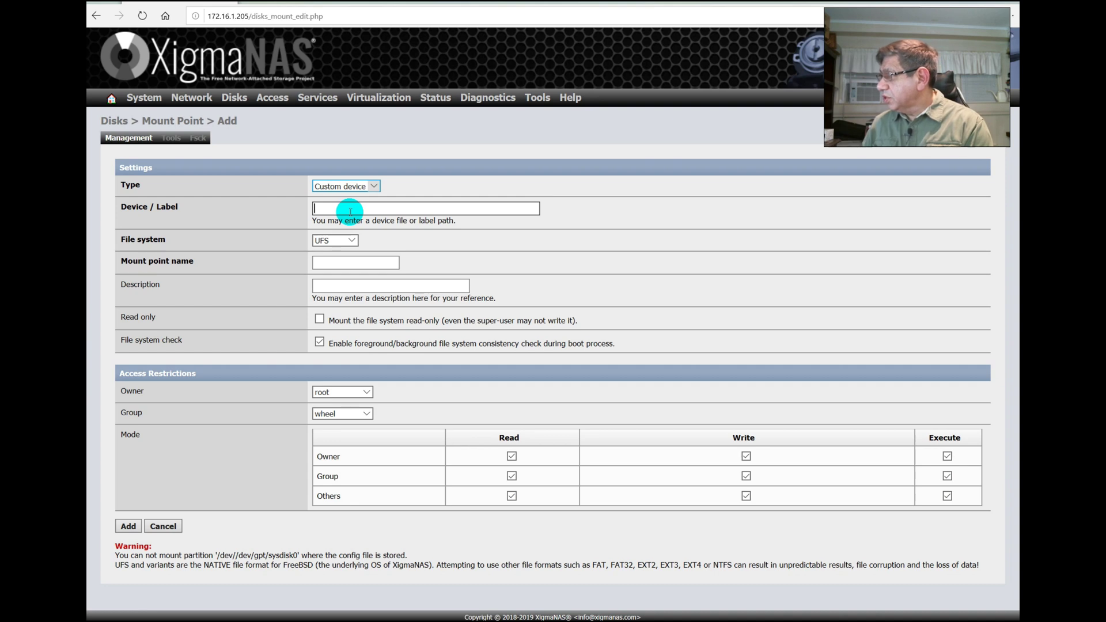
{"action": "type", "text": "/dev/"}
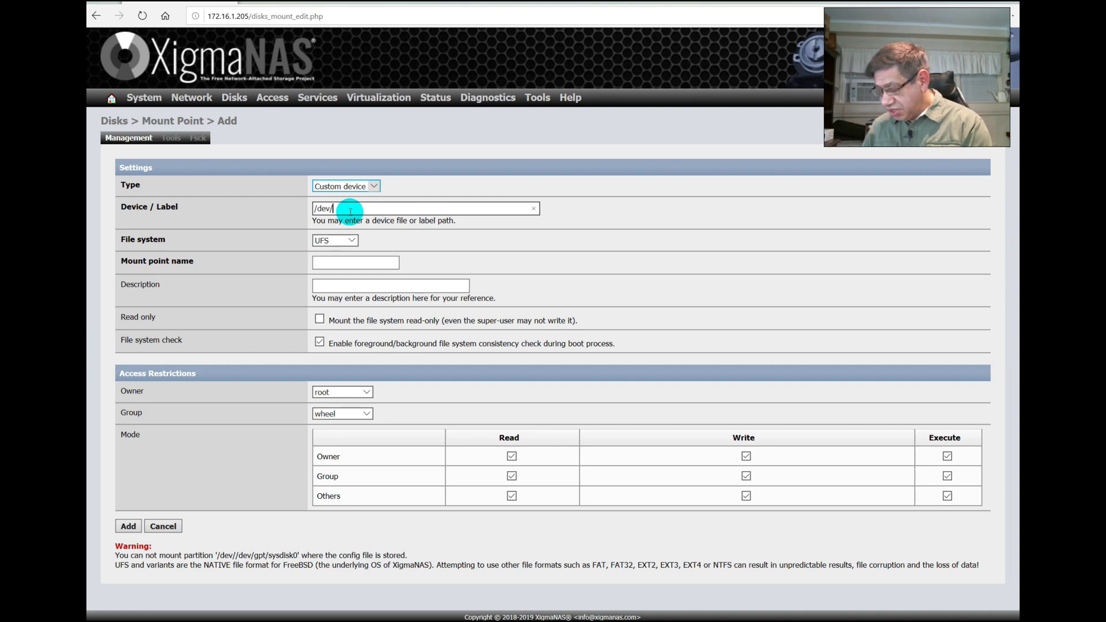
{"action": "type", "text": "zvol"}
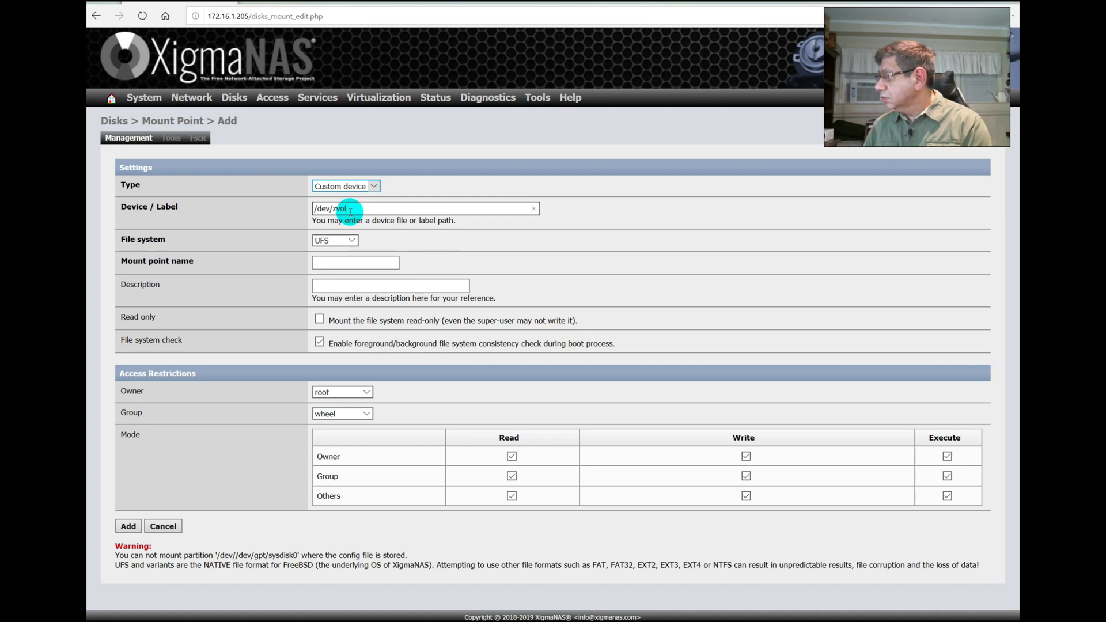
{"action": "type", "text": "/"}
{"action": "type", "text": "R"}
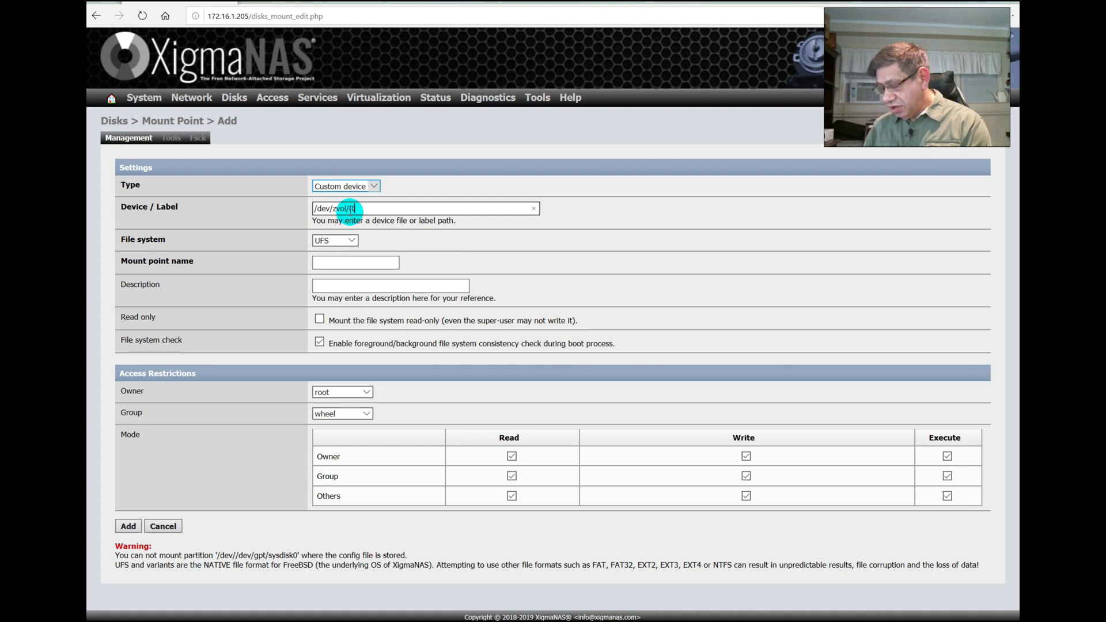
{"action": "type", "text": "Dpool"}
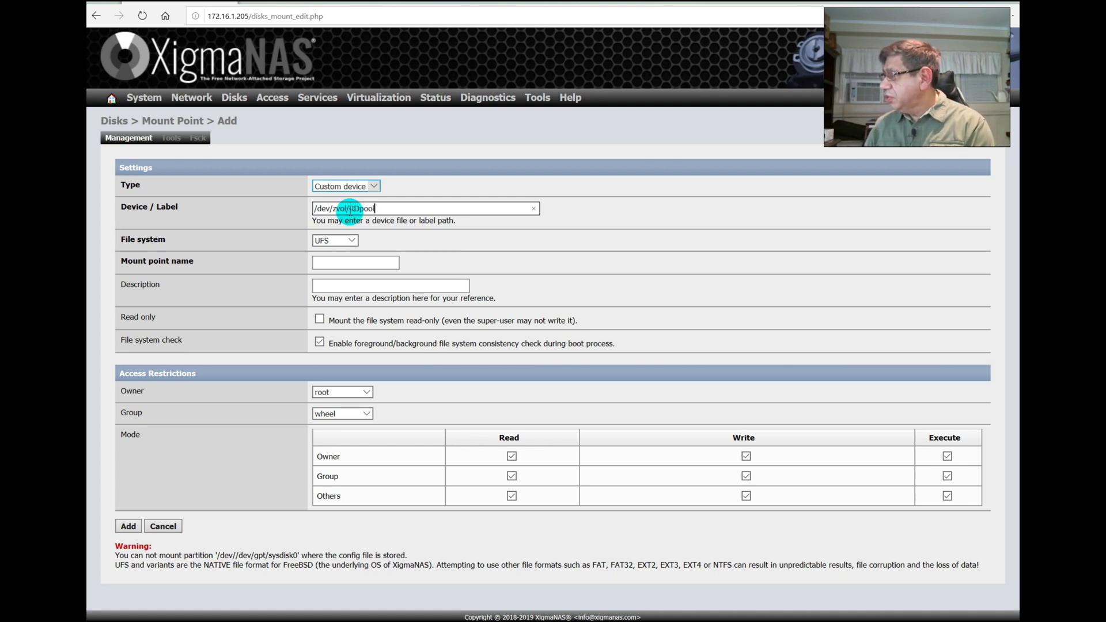
{"action": "type", "text": "/sam"}
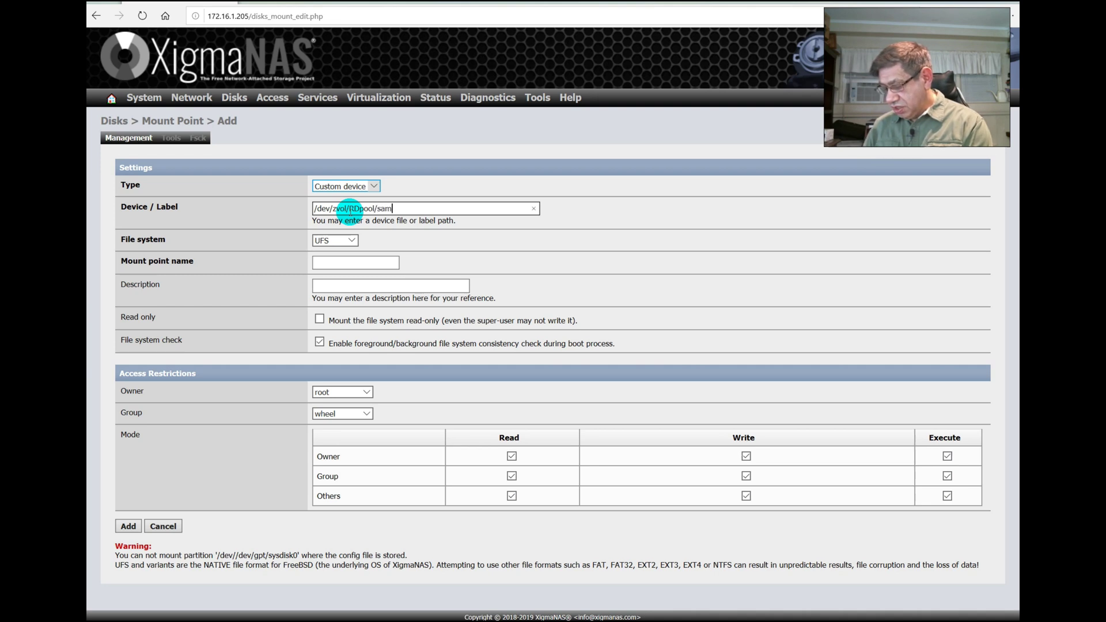
{"action": "type", "text": "ba4"}
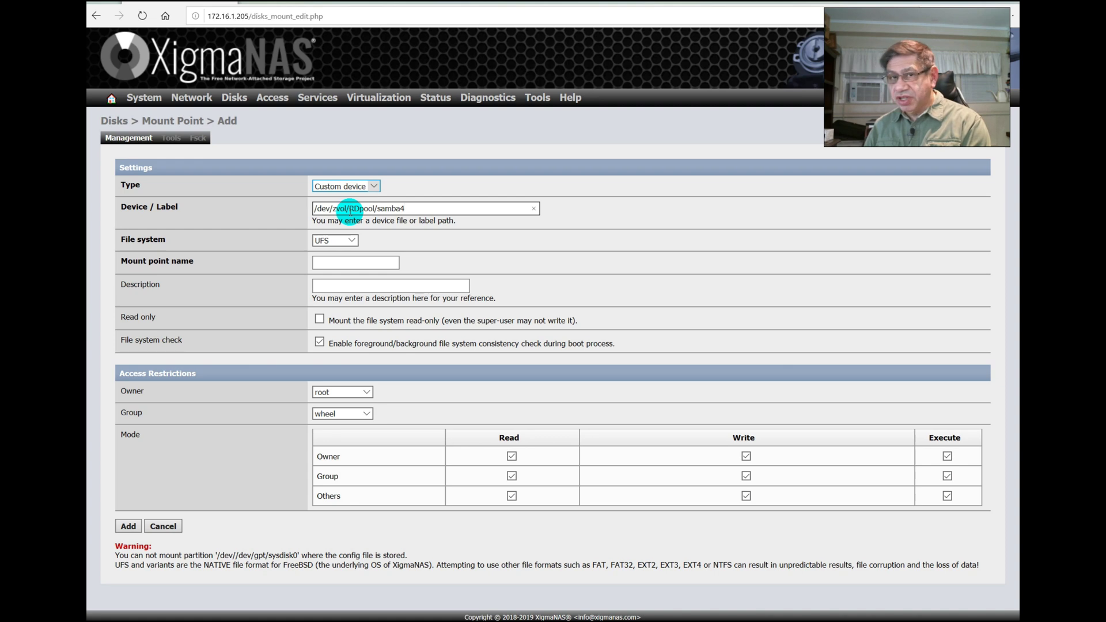
{"action": "type", "text": "p1"}
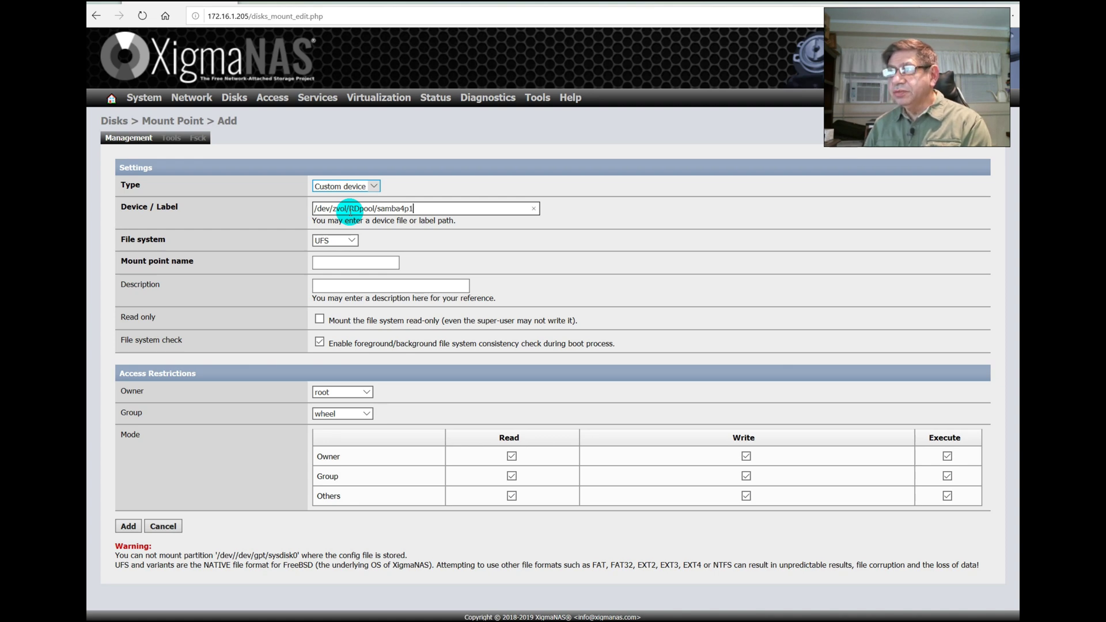
{"action": "left_click", "coordinate": [318, 266]}
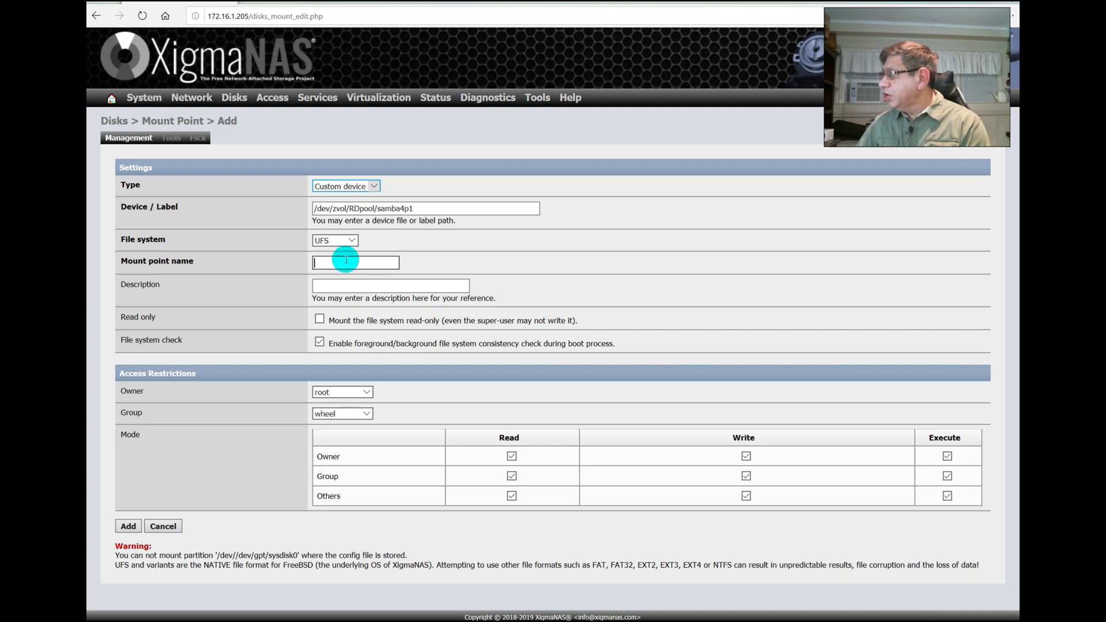
- Name the mount point samba4 and add it to the mount point list
{"action": "type", "text": "samba"}
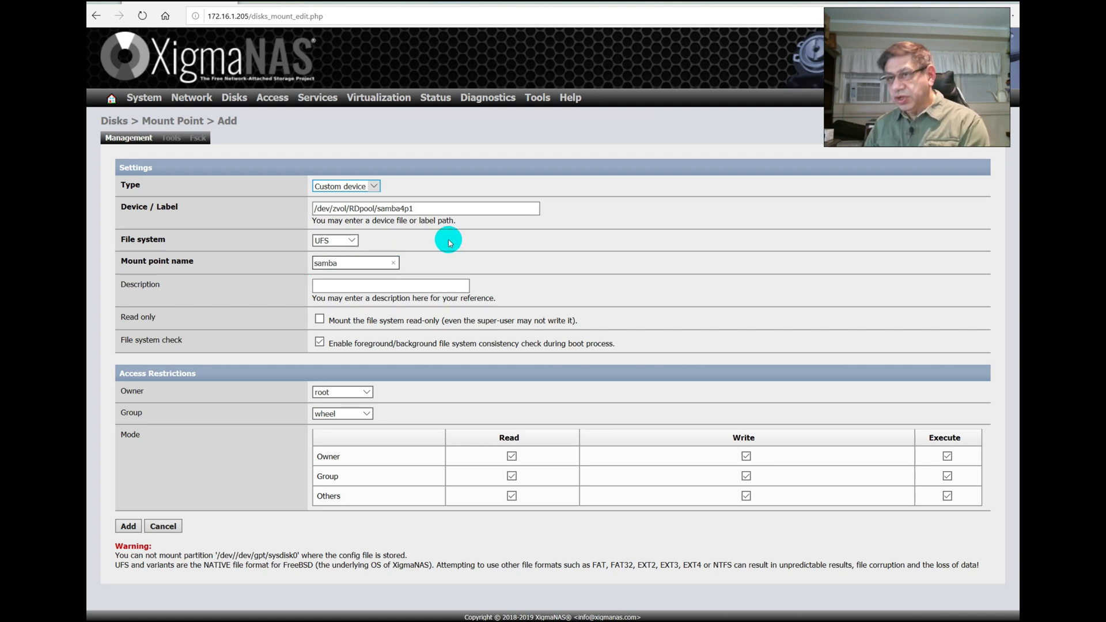
{"action": "type", "text": "4"}
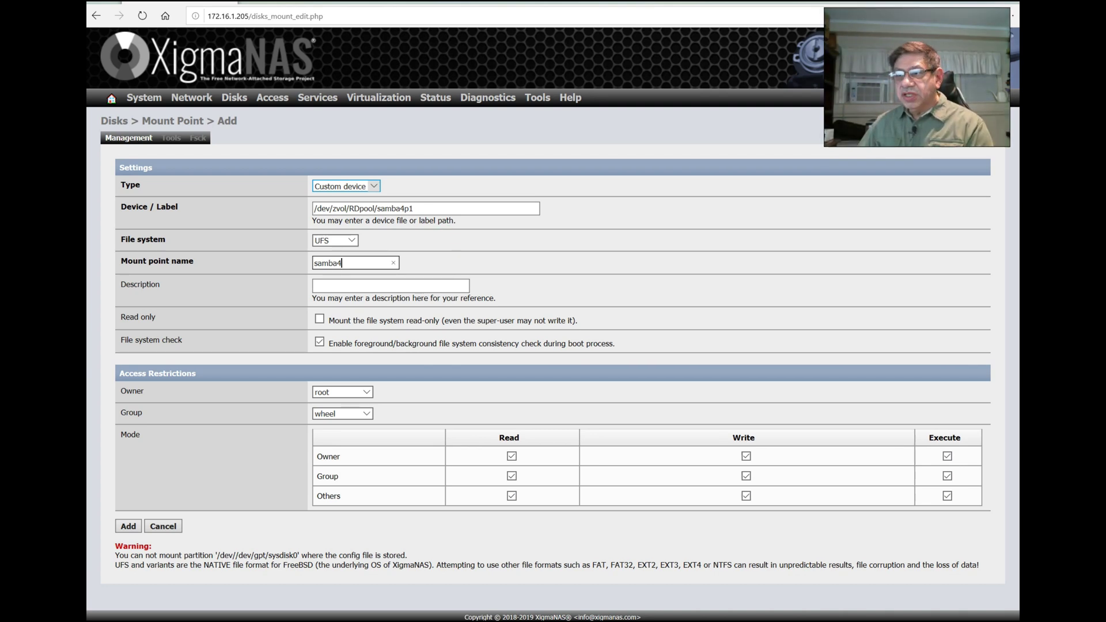
{"action": "left_click", "coordinate": [129, 526]}
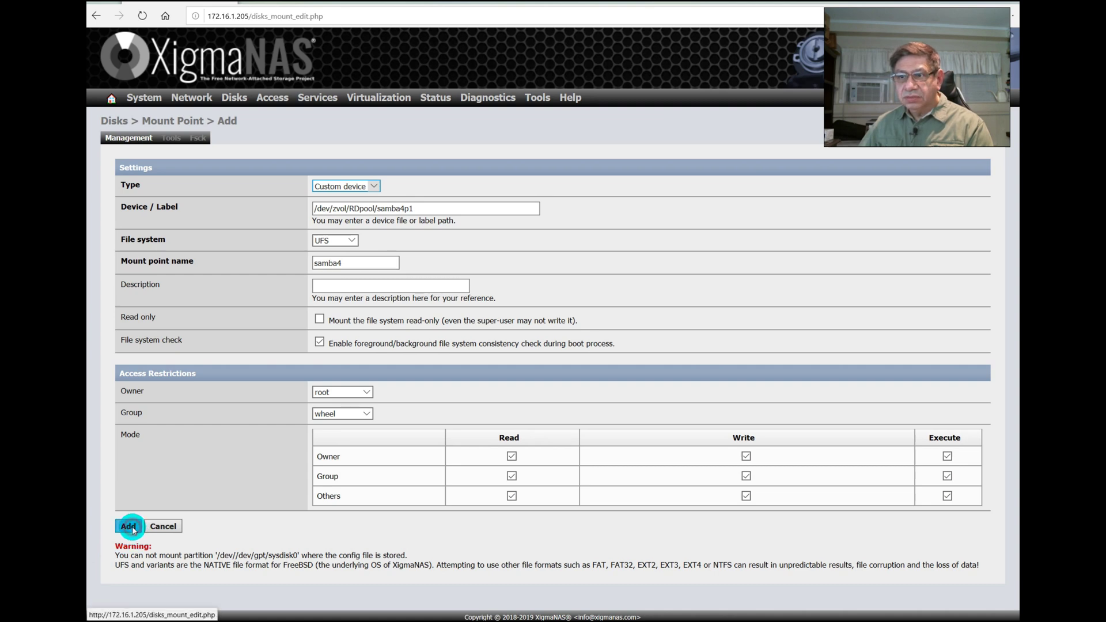
- Apply the pending mount point configuration changes
{"action": "left_click", "coordinate": [151, 208]}
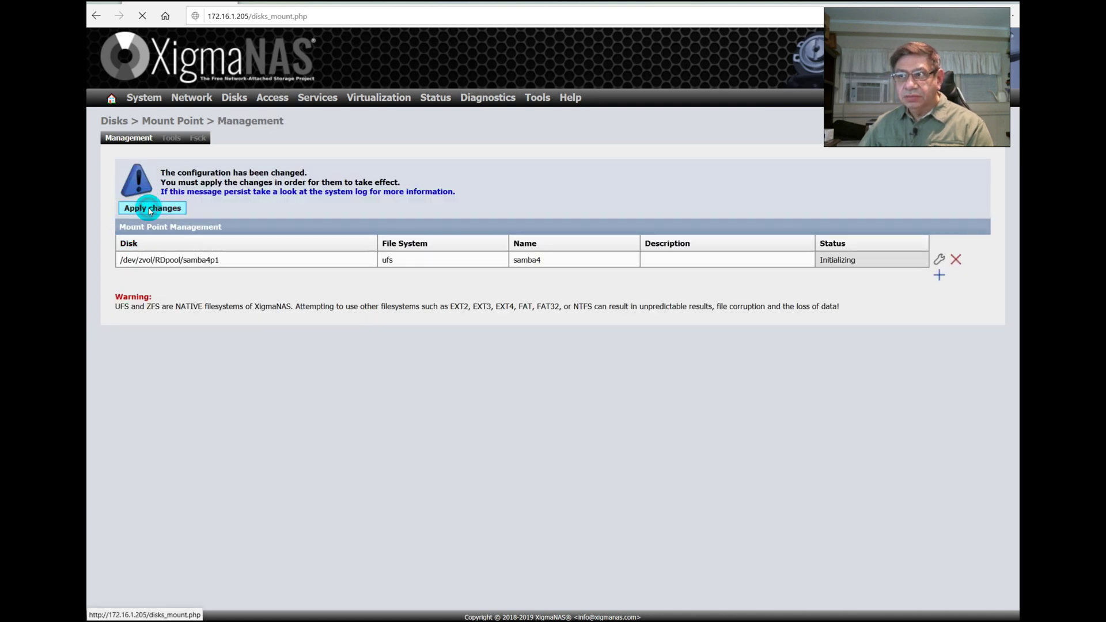